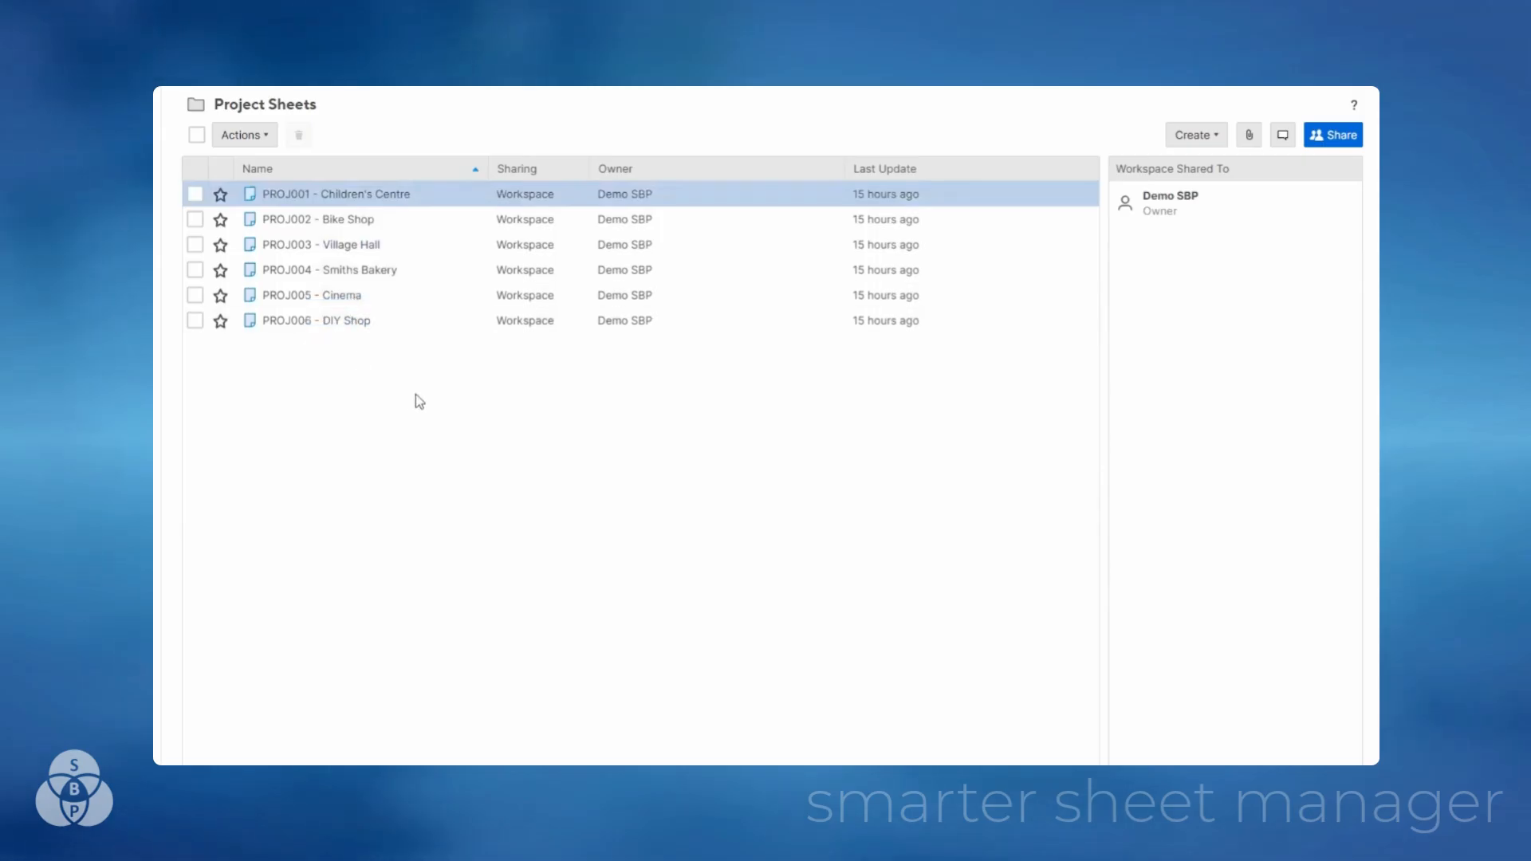
- Open the PROJ001 - Children's Centre sheet and insert a column named Remaining Days directly after the End column
click(326, 194)
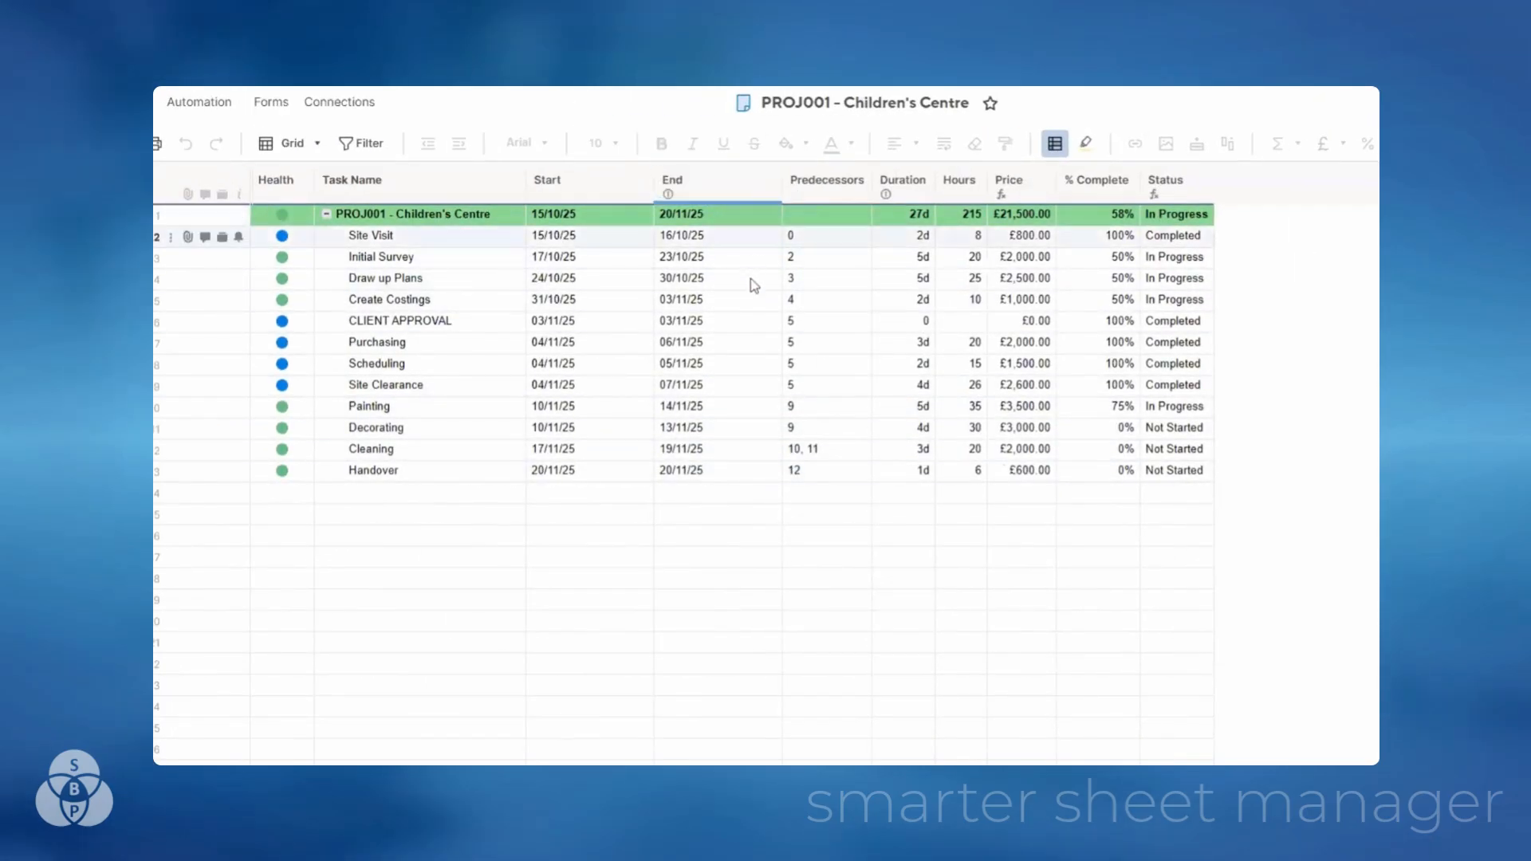
right_click(730, 186)
click(806, 245)
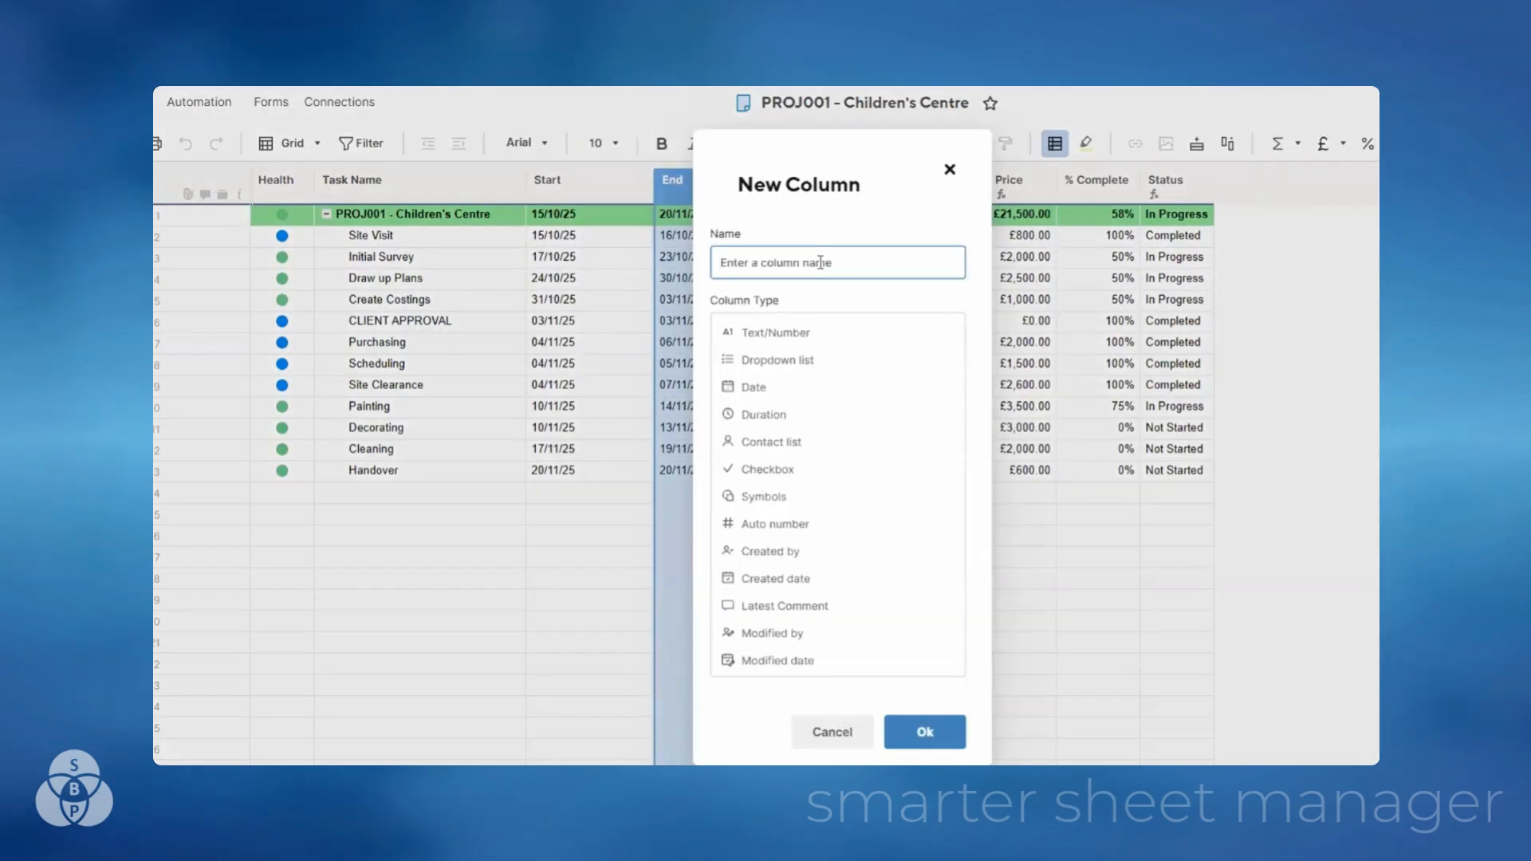
text(Remaining Days)
click(923, 732)
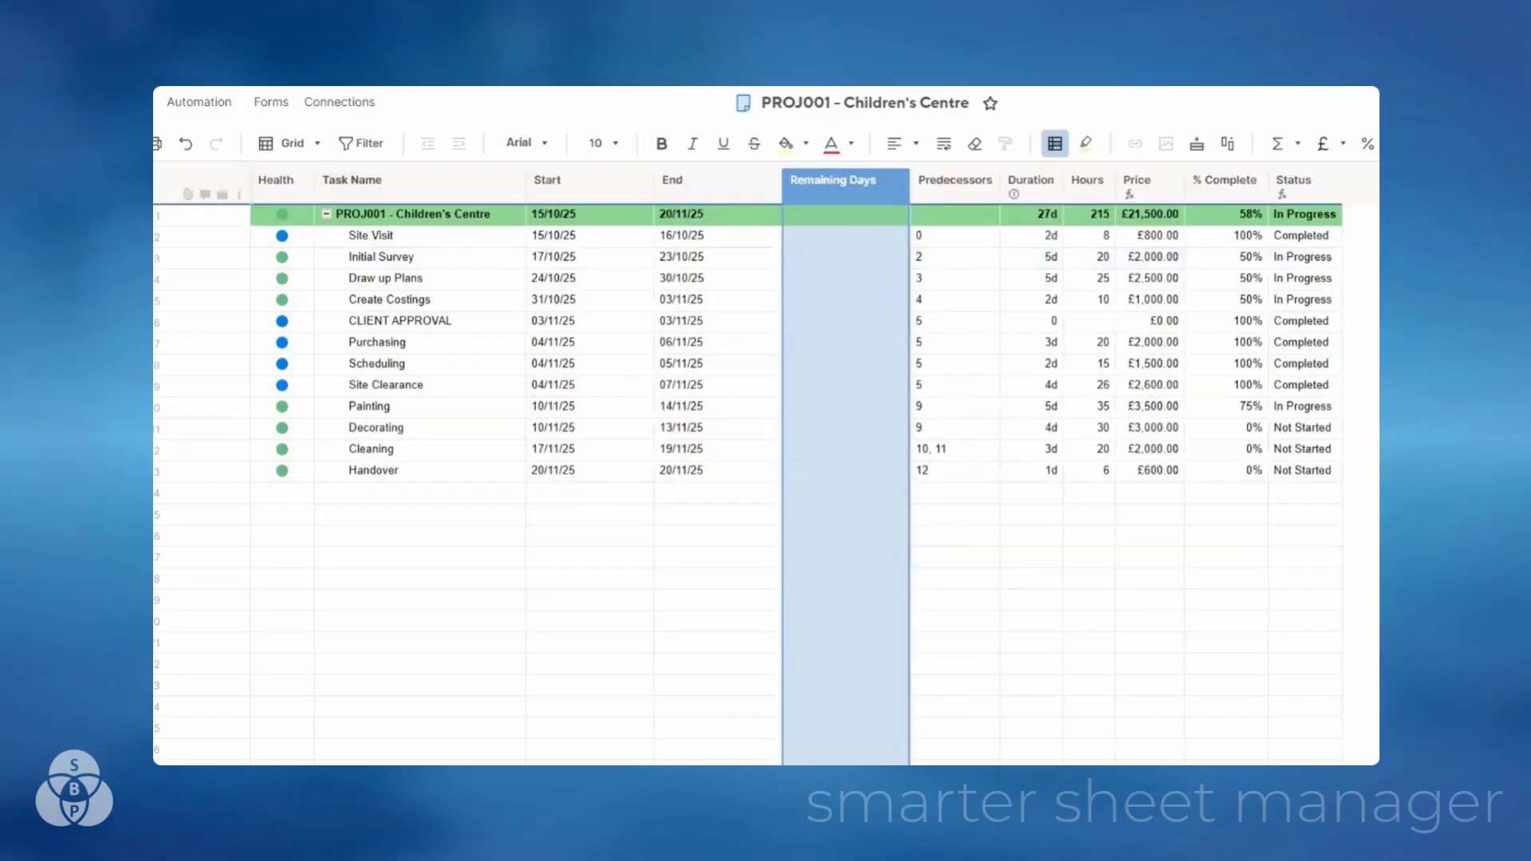
- Enter =NETWORKDAYS(TODAY(), End@row) in the Site Visit row's Remaining Days cell and convert it to a column formula
double_click(835, 233)
text(=NETWORKDAYS(TODAY(), End@row))
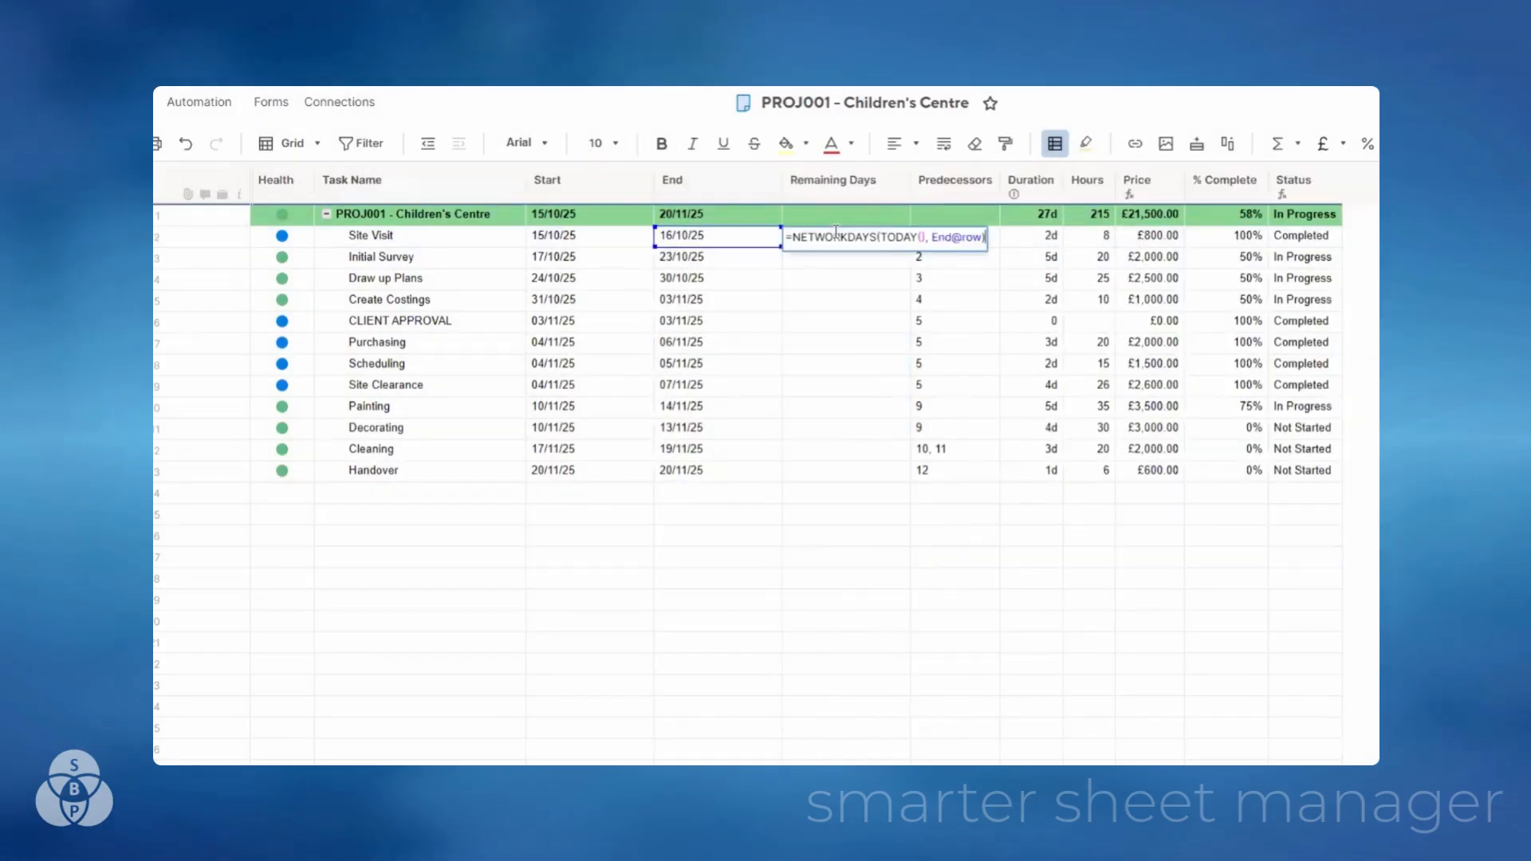
click(834, 280)
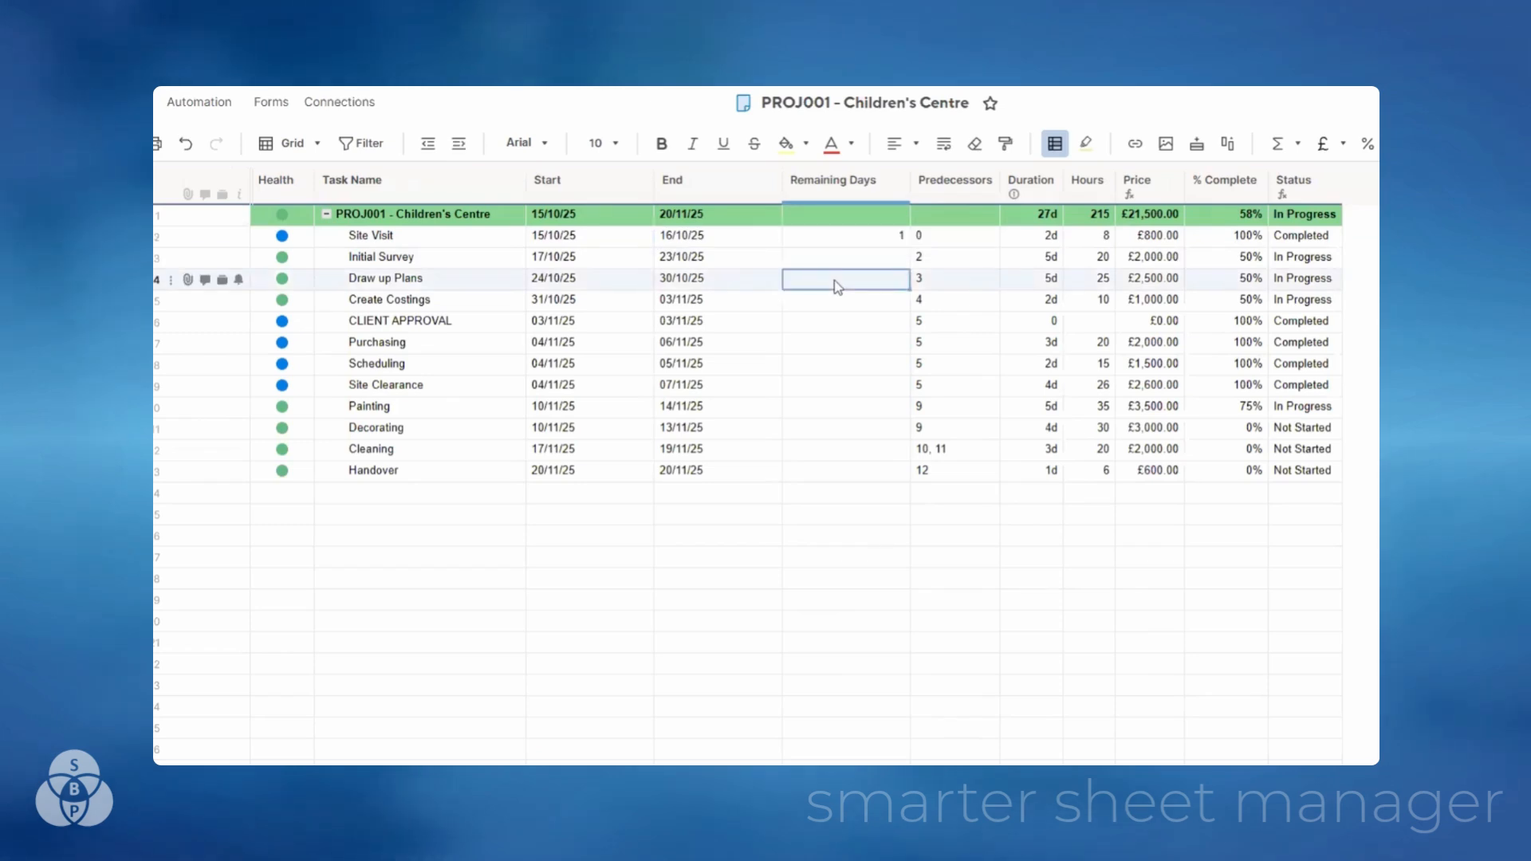
right_click(868, 239)
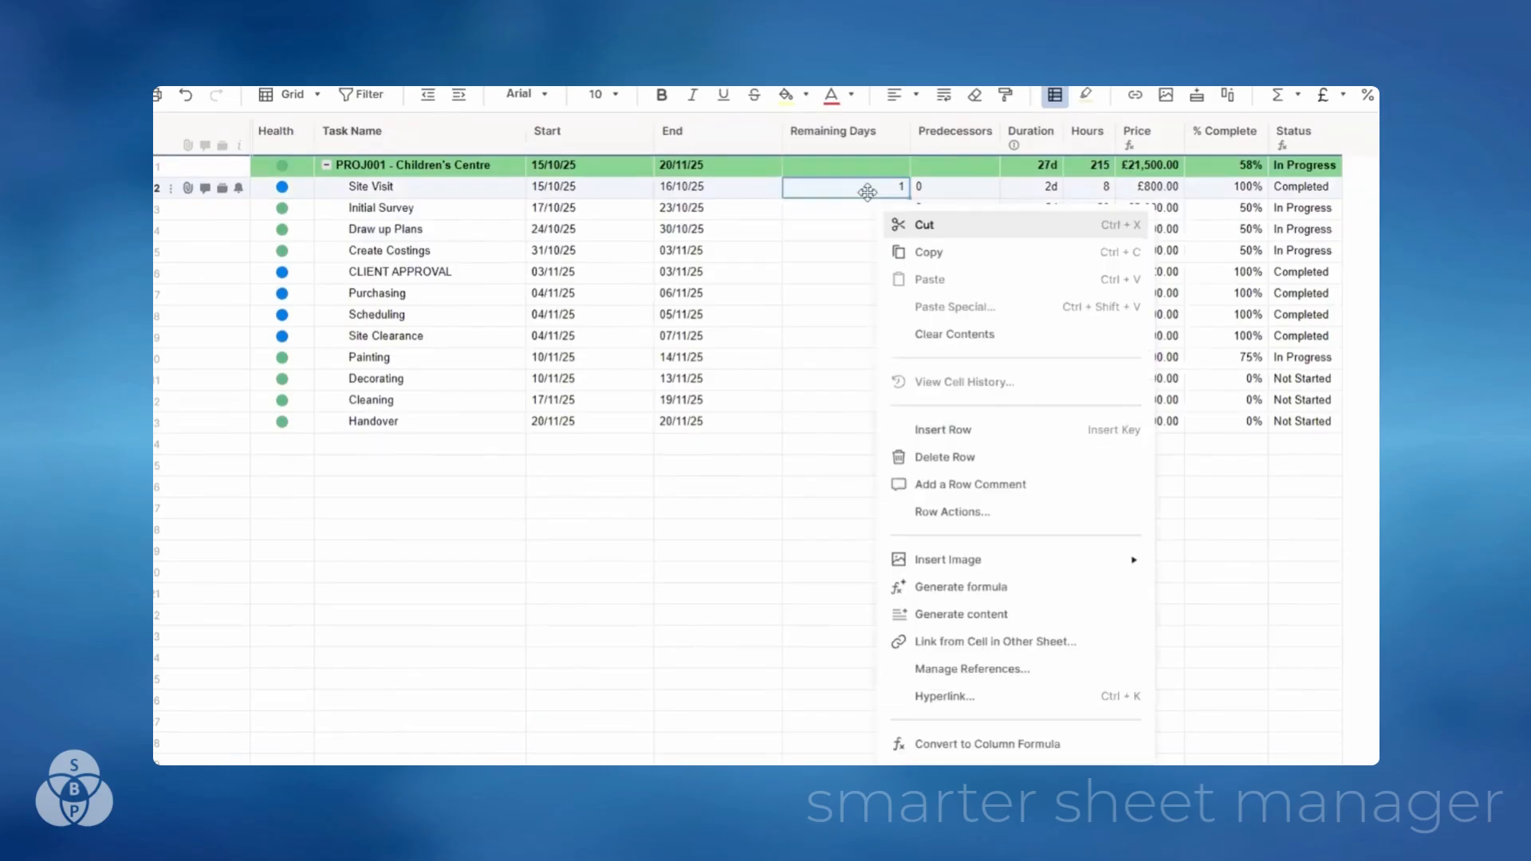
click(951, 744)
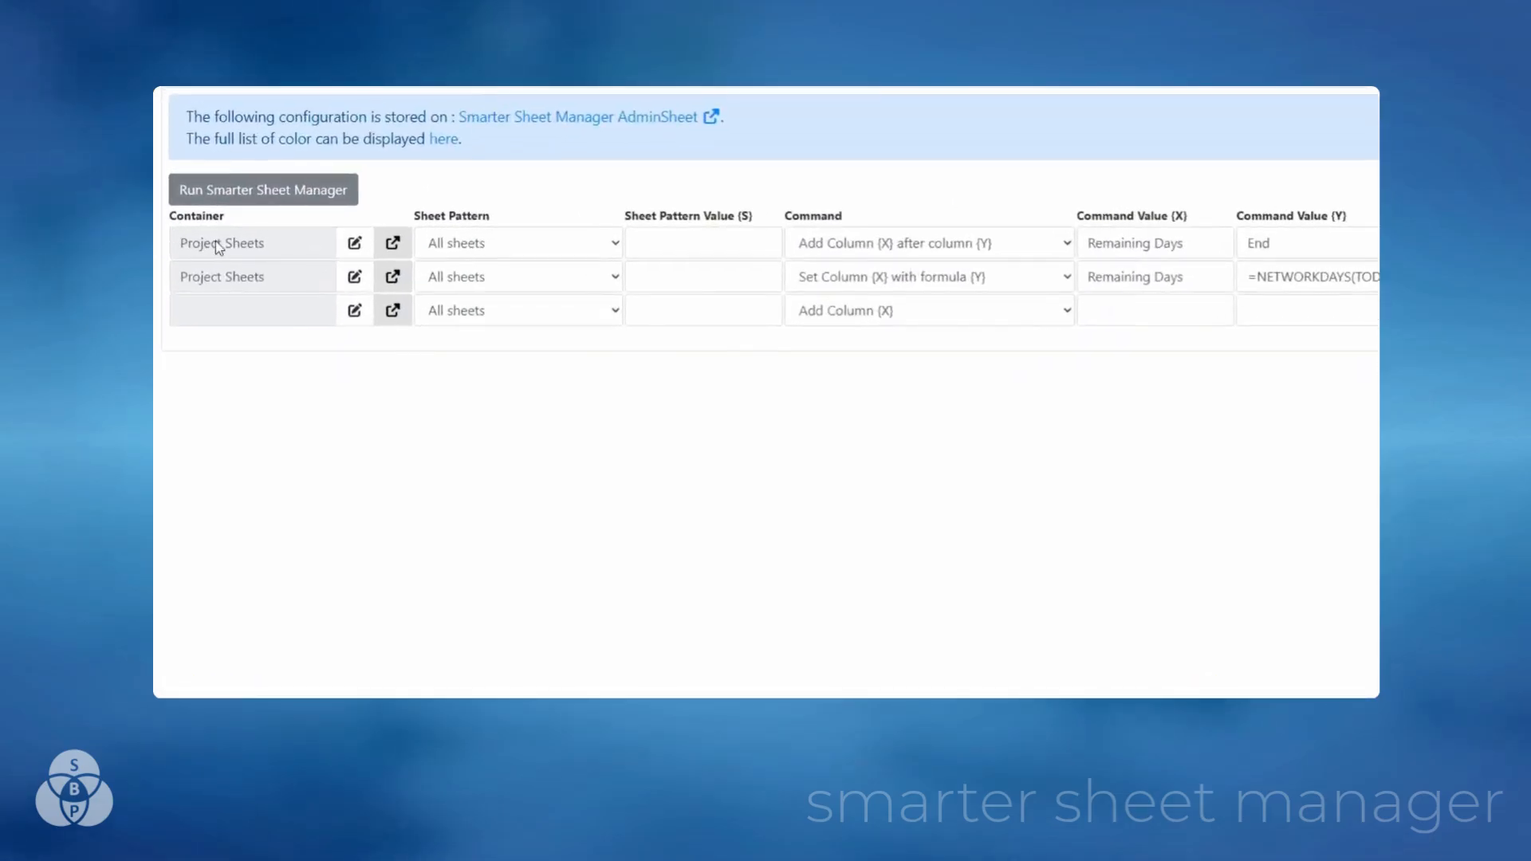
- In Smarter Sheet Manager, set the first command row's container to the Project Sheets folder within Smarter Sheet Manager Demo
click(355, 243)
scroll(765, 518, down, 6)
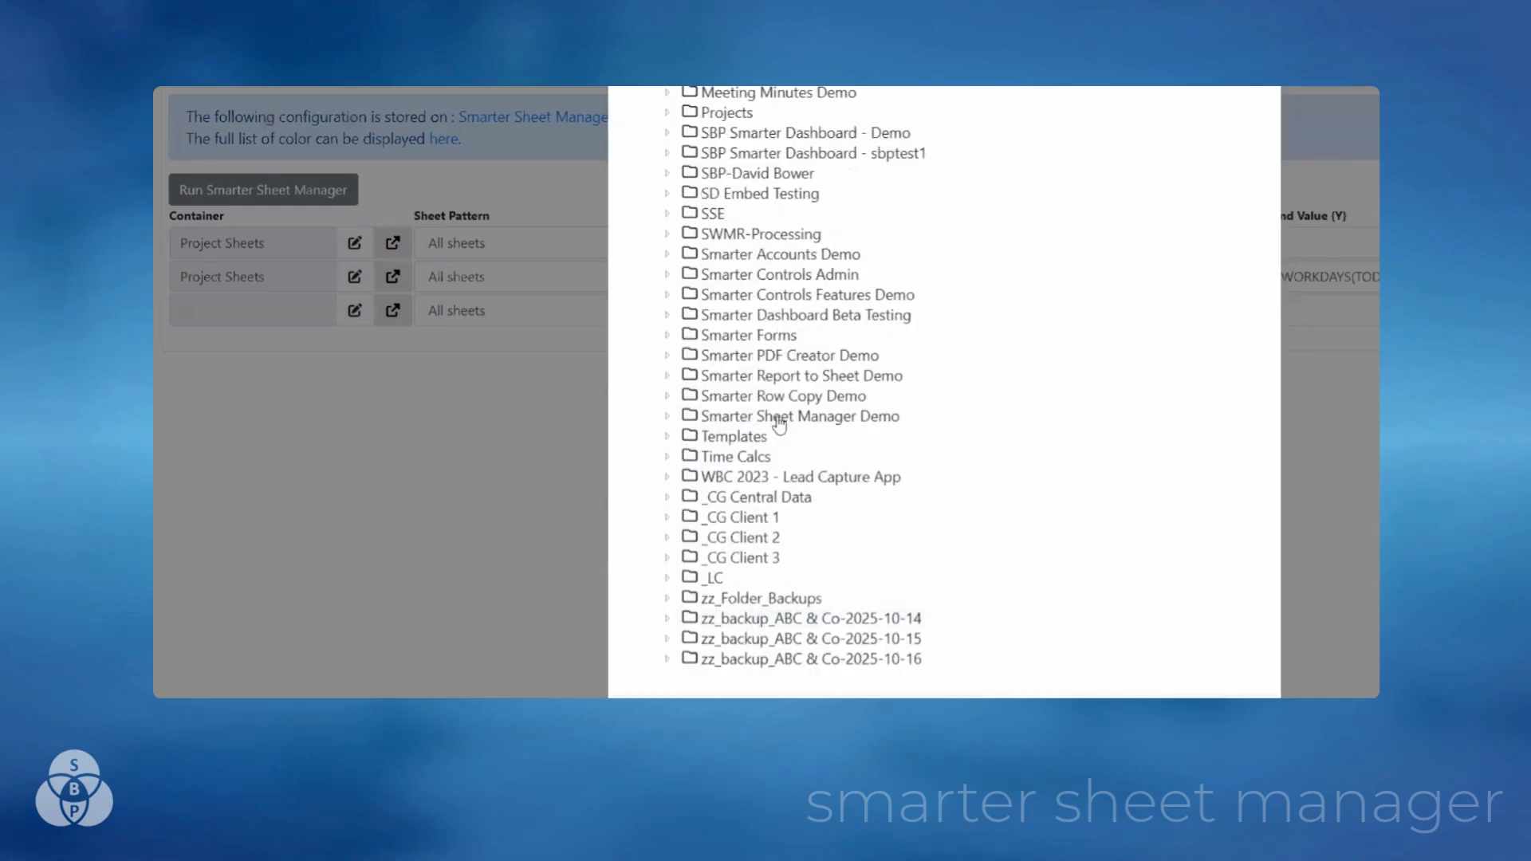
click(667, 417)
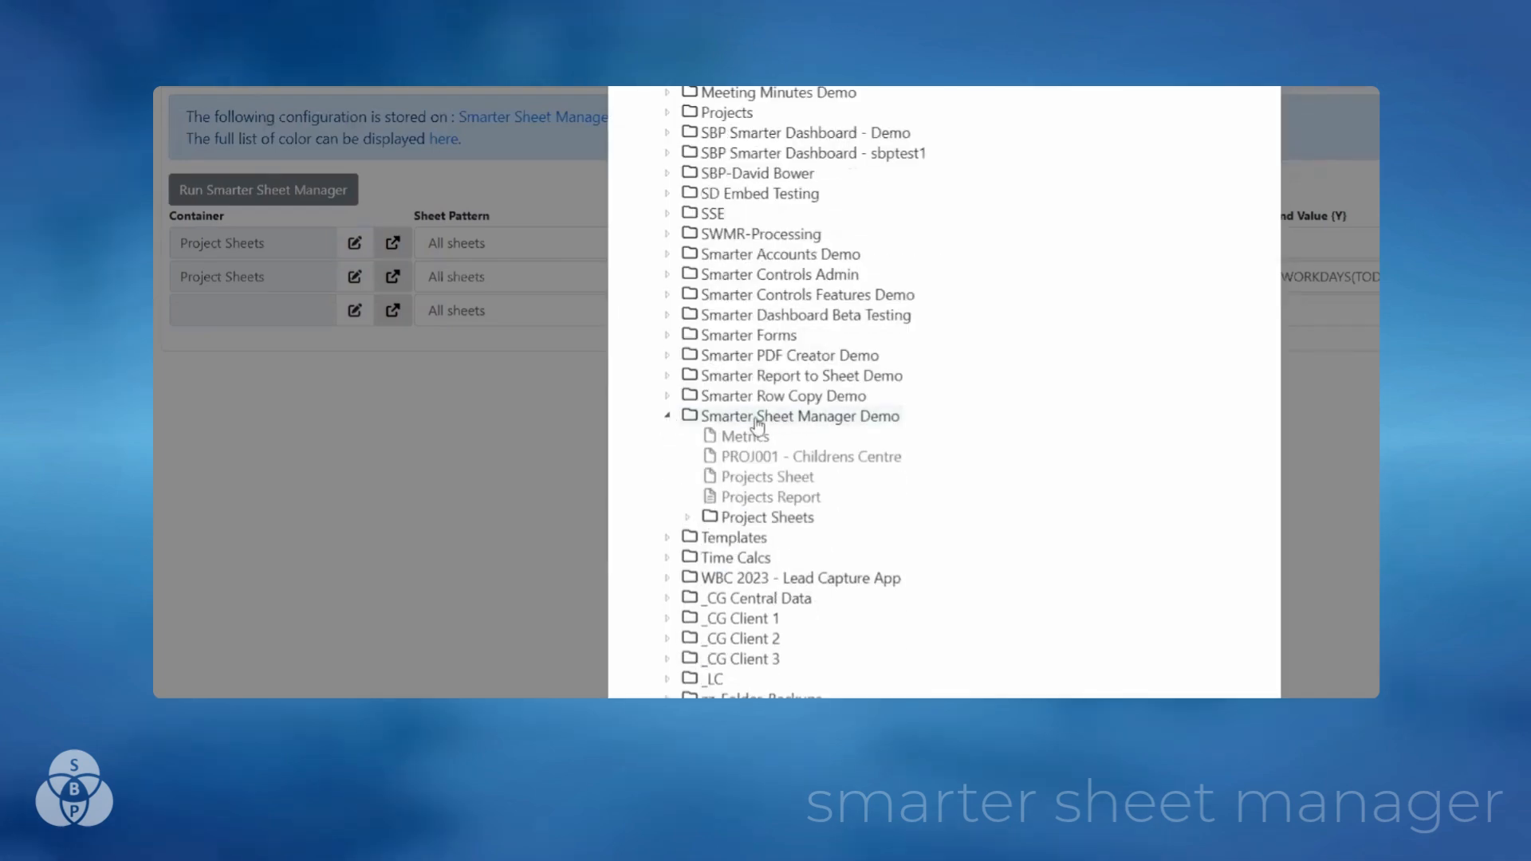
click(688, 517)
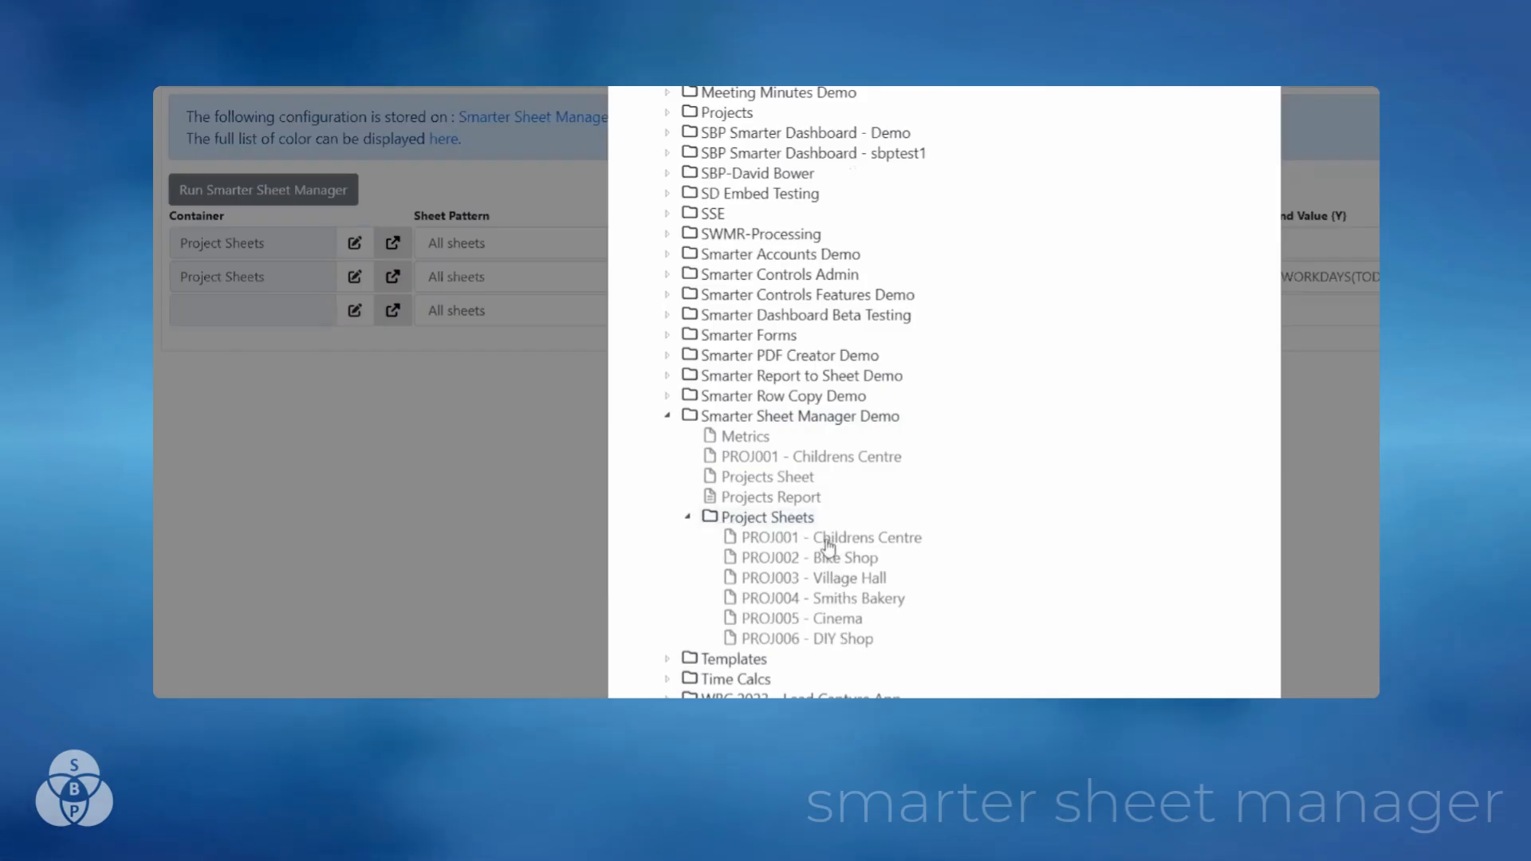
click(785, 519)
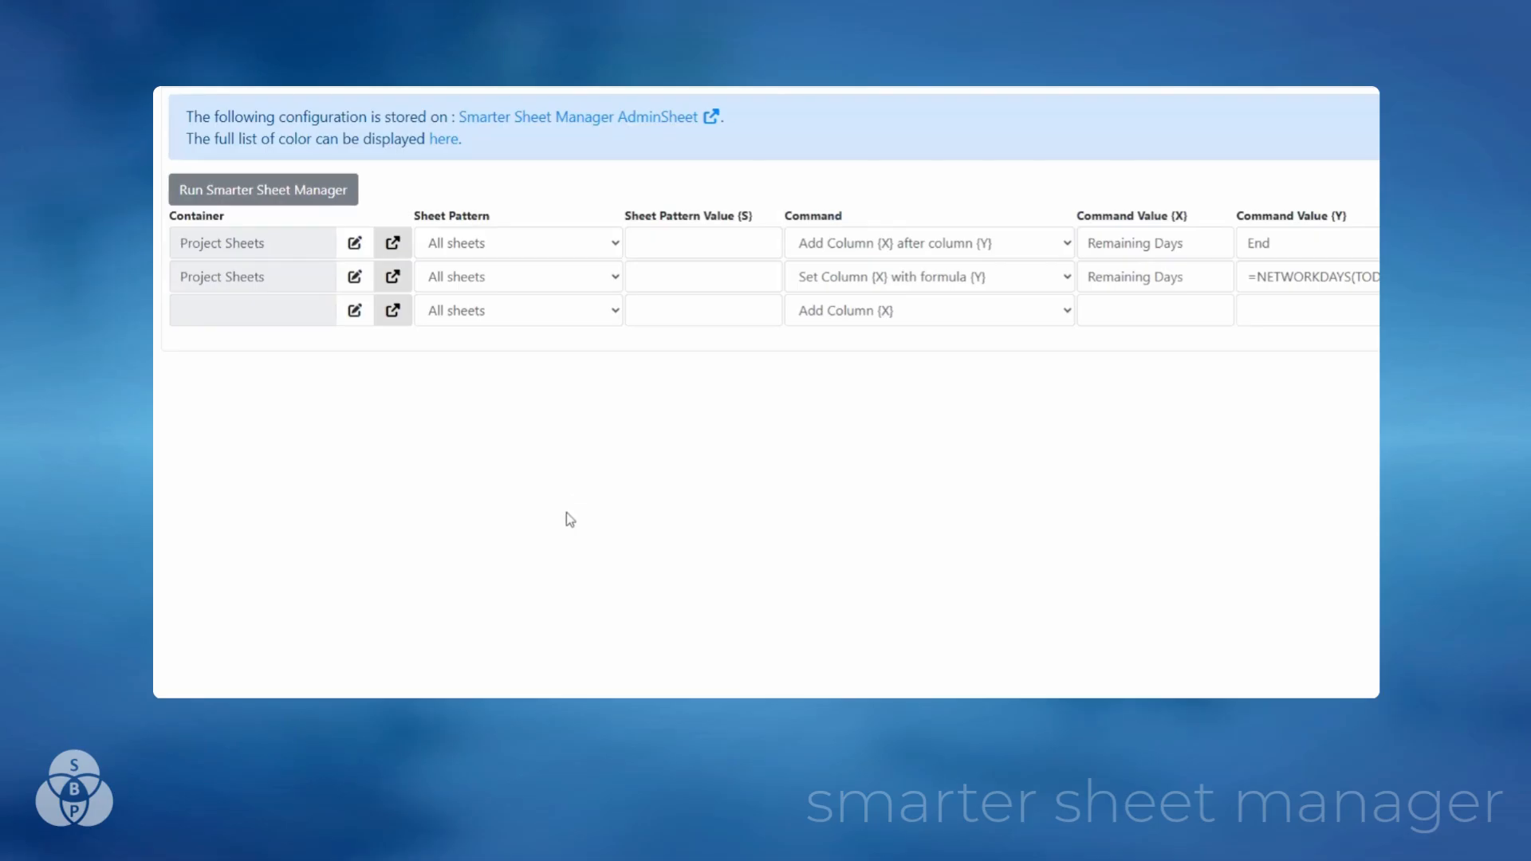
- Set the first row's sheet pattern to All sheets and its command to Add Column {X} after column {Y}
click(616, 246)
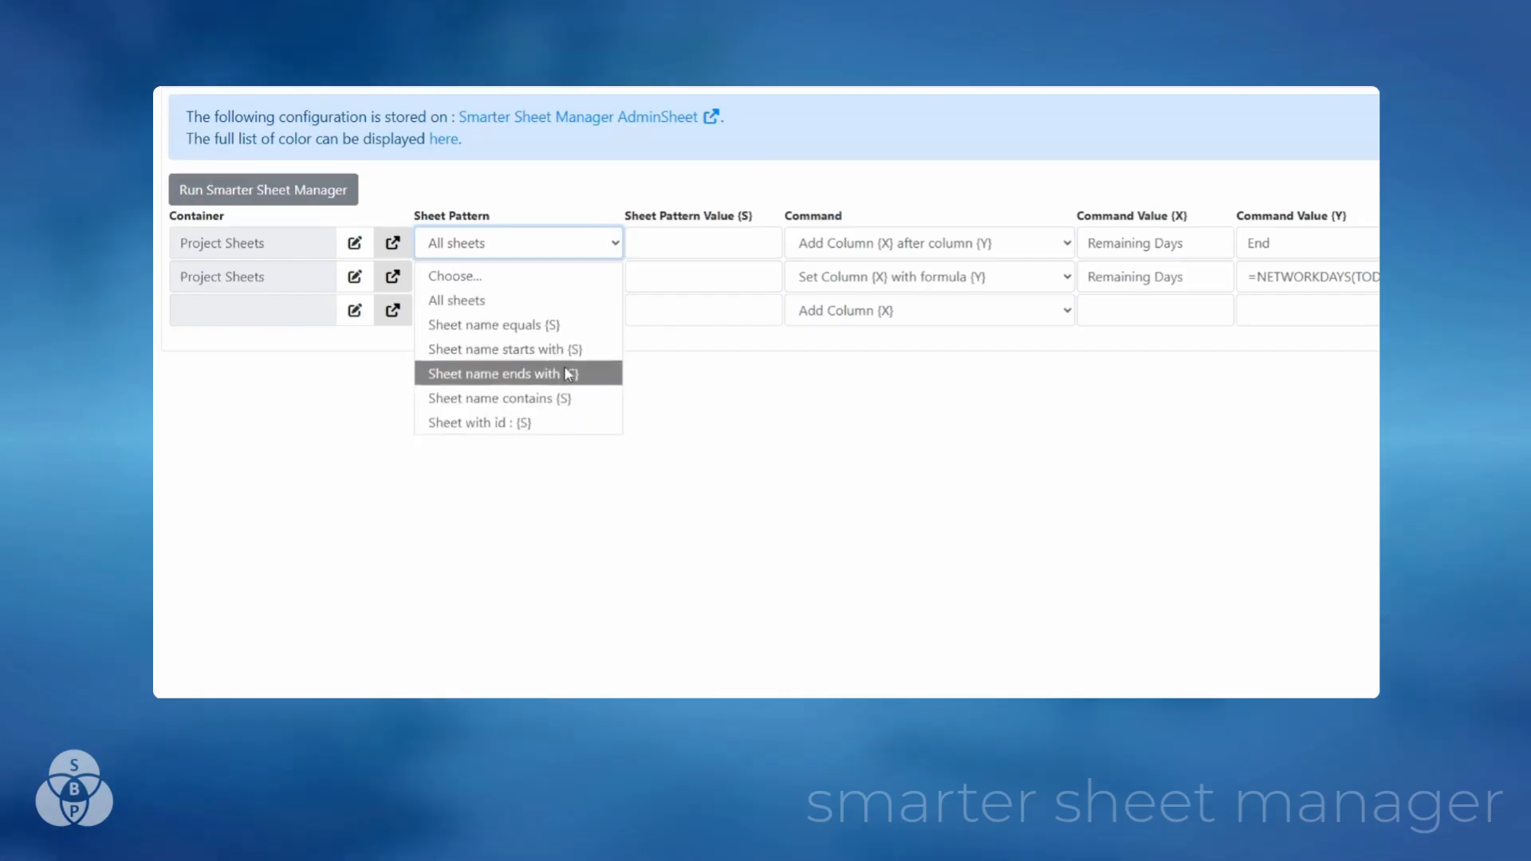
click(569, 303)
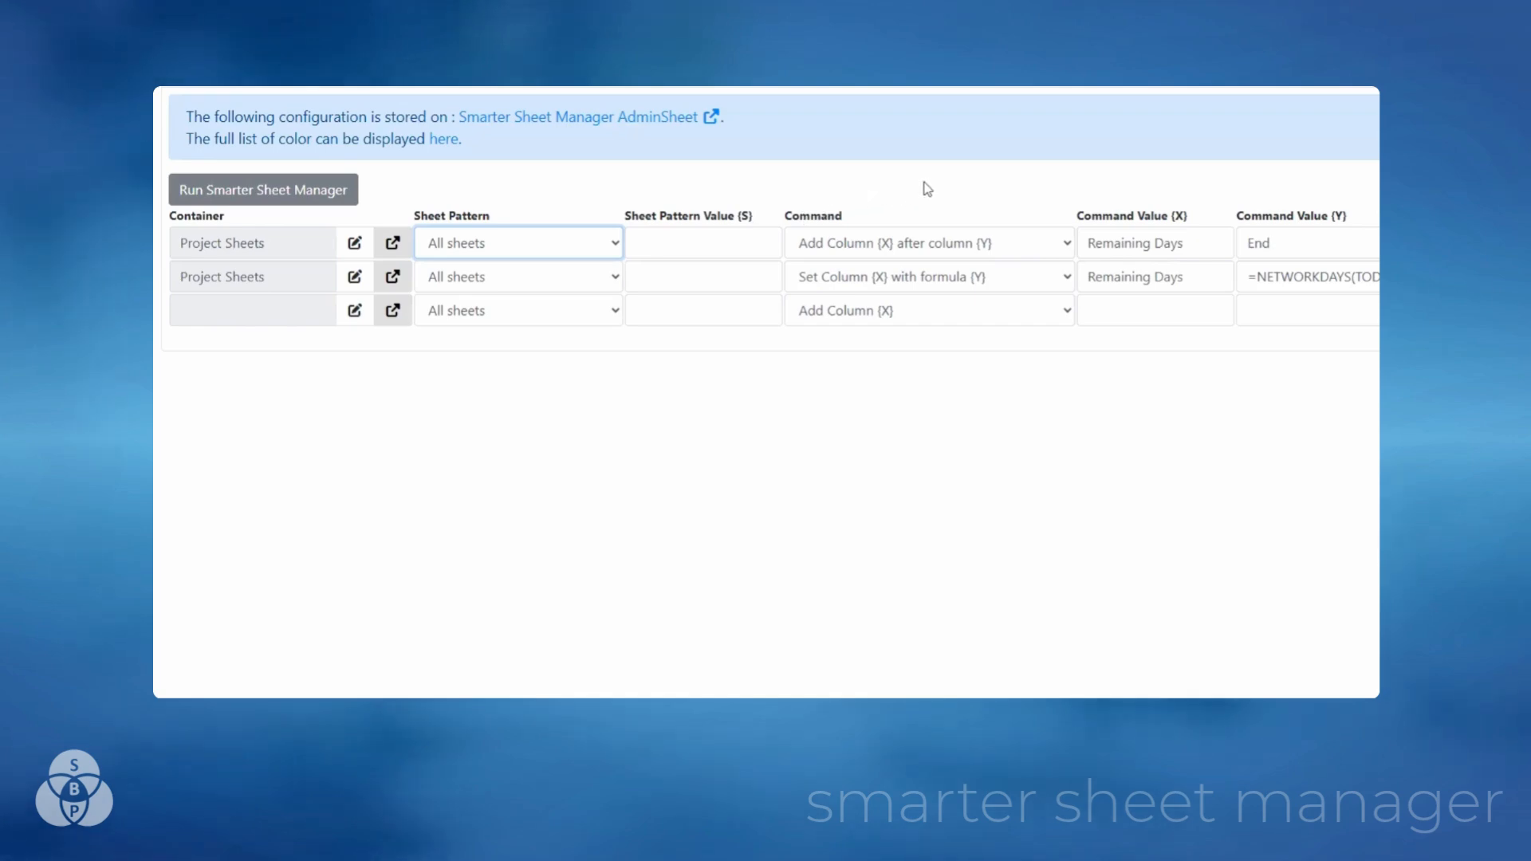
click(1066, 245)
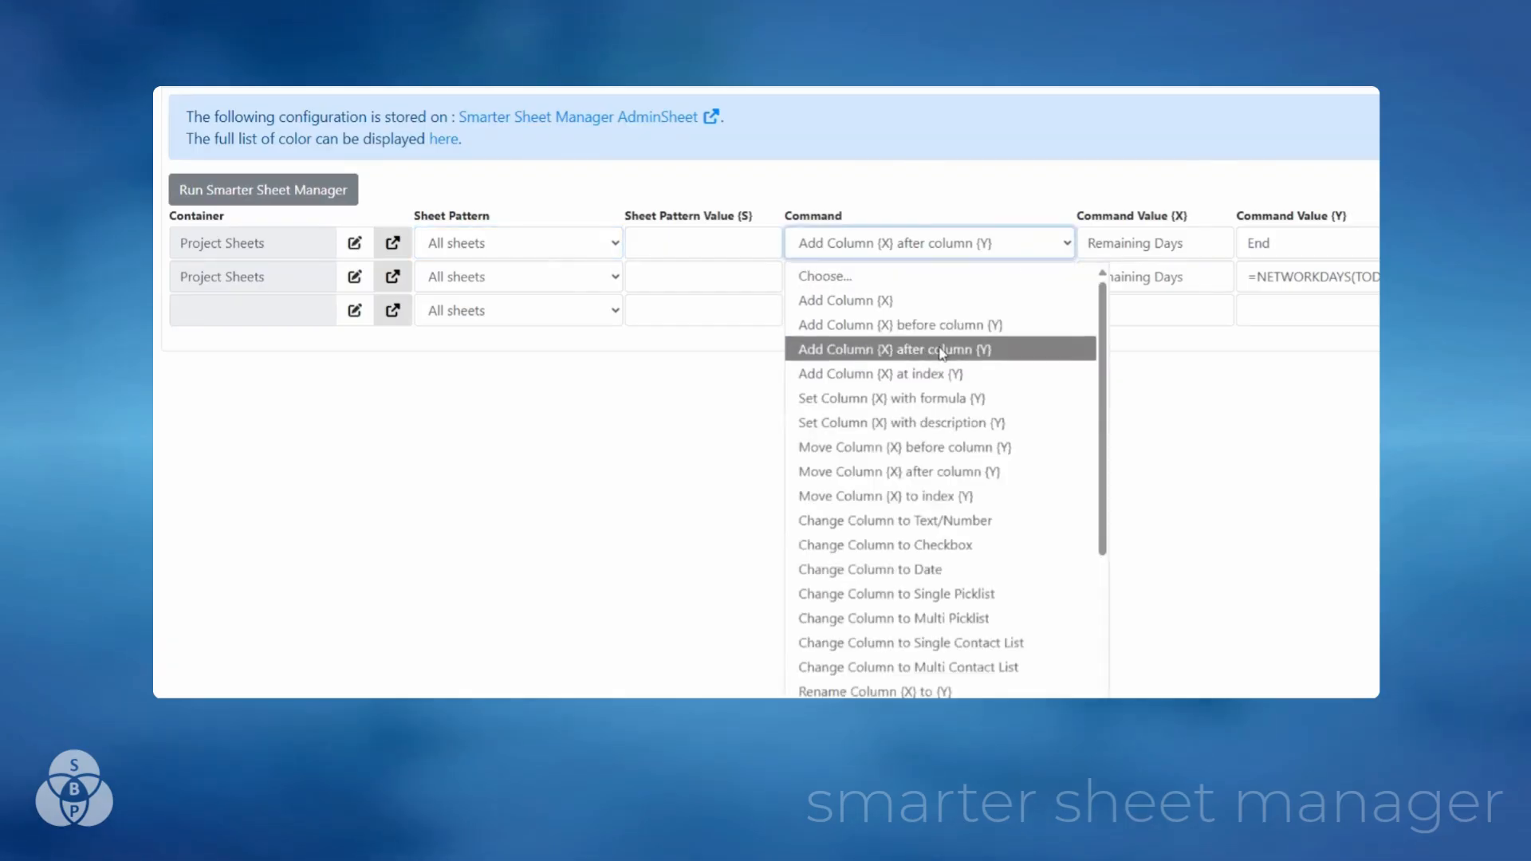
click(1023, 351)
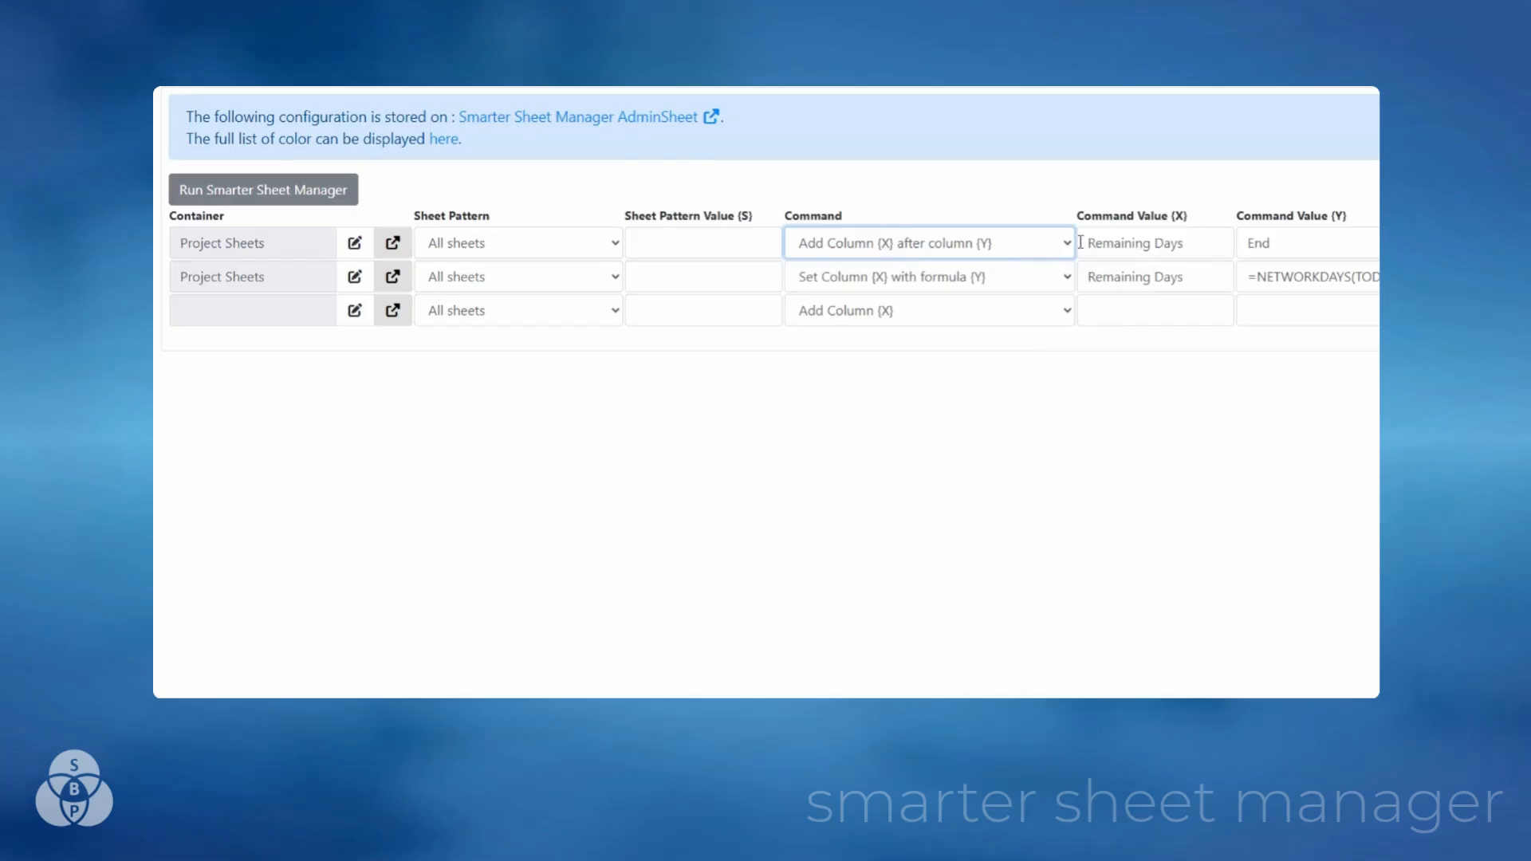
- Set the first row's processing to To Run Only once asap and save the row
scroll(1176, 247, right, 4)
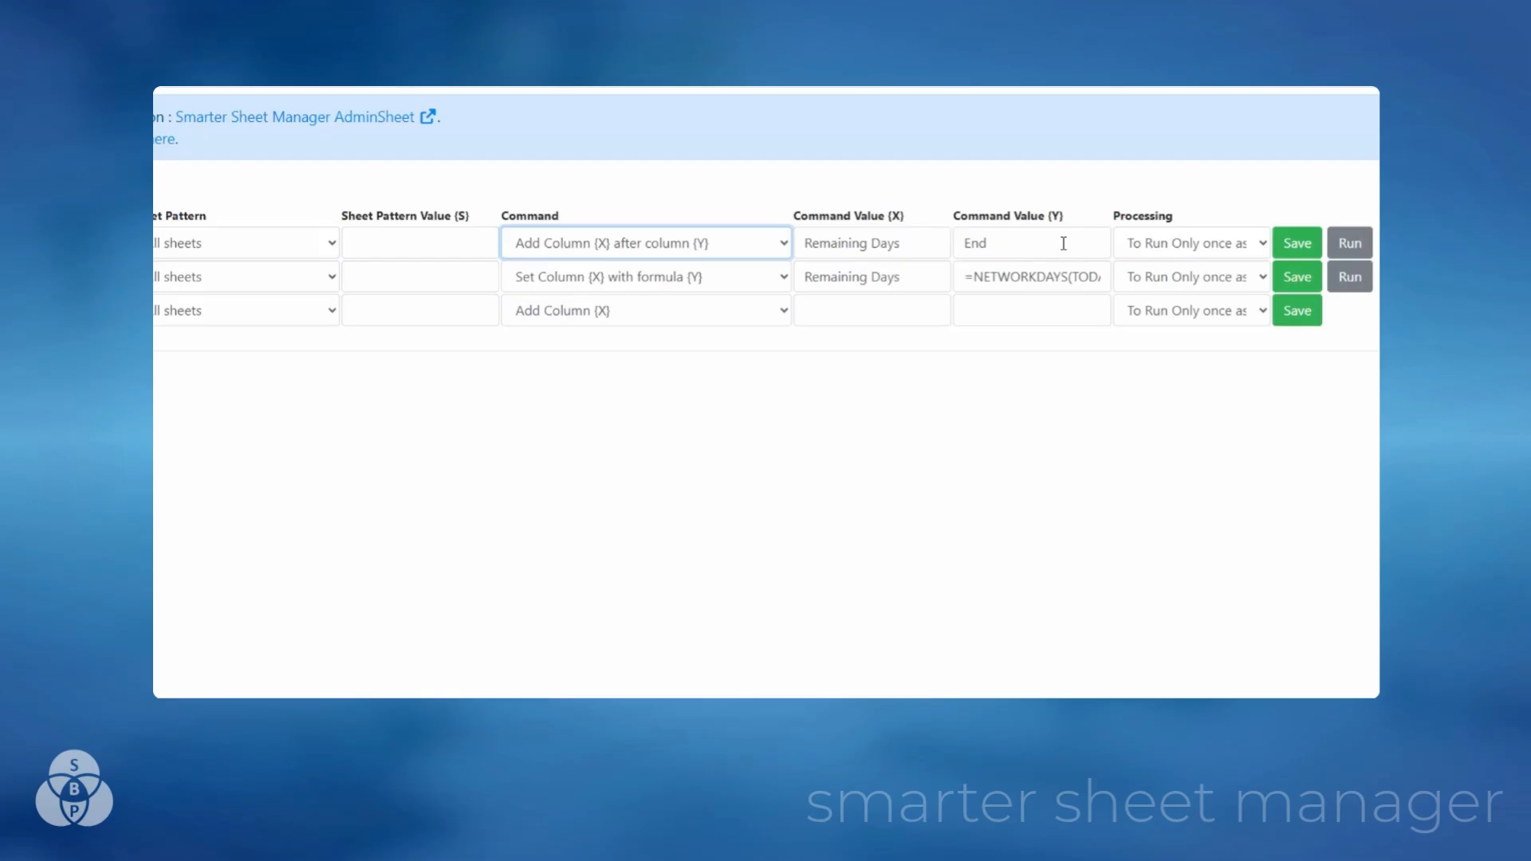
click(1262, 247)
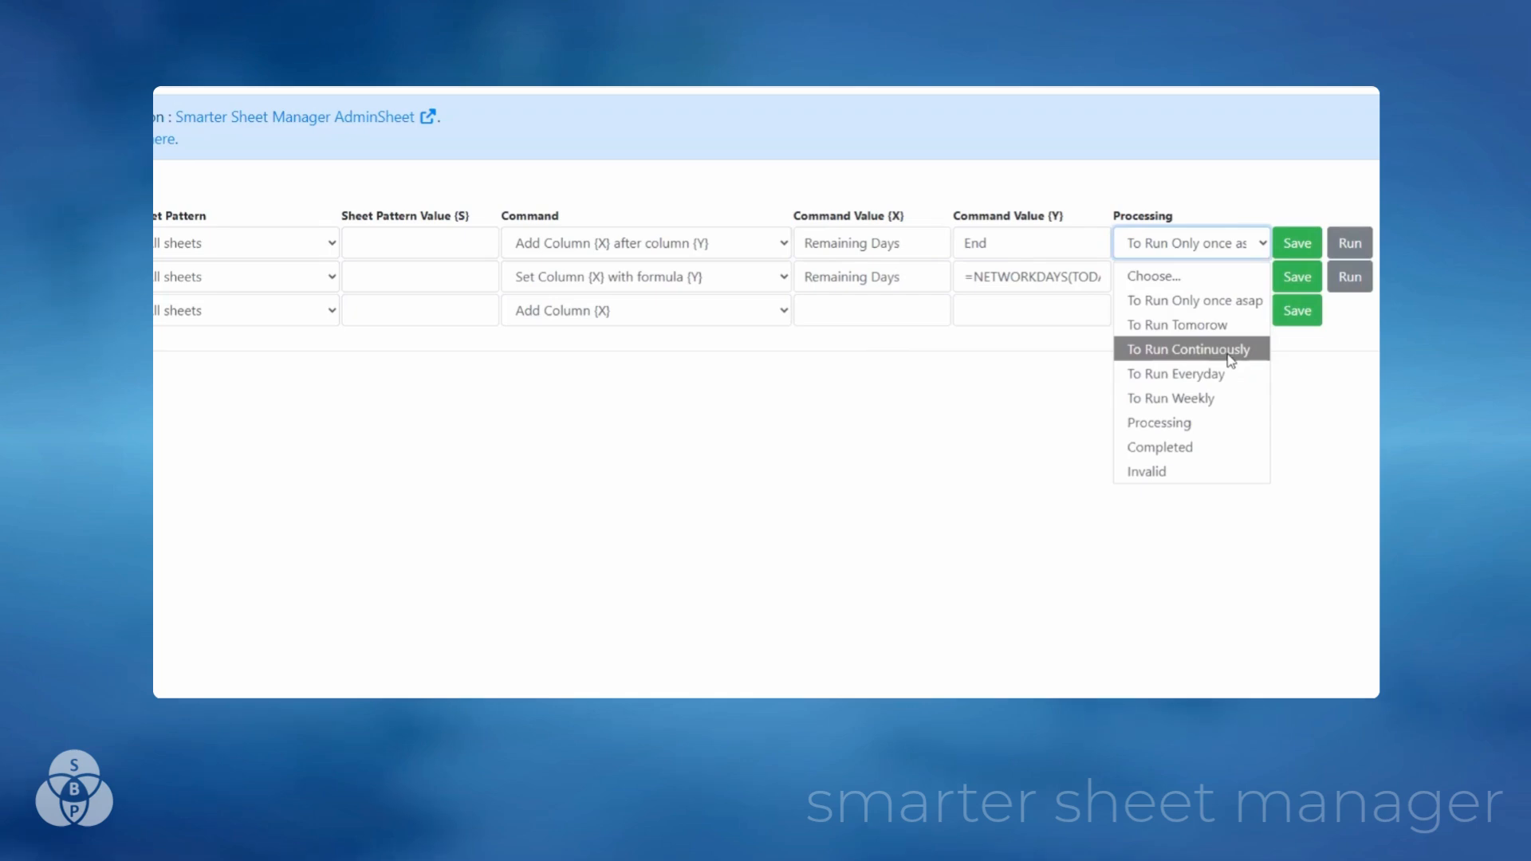
click(1236, 301)
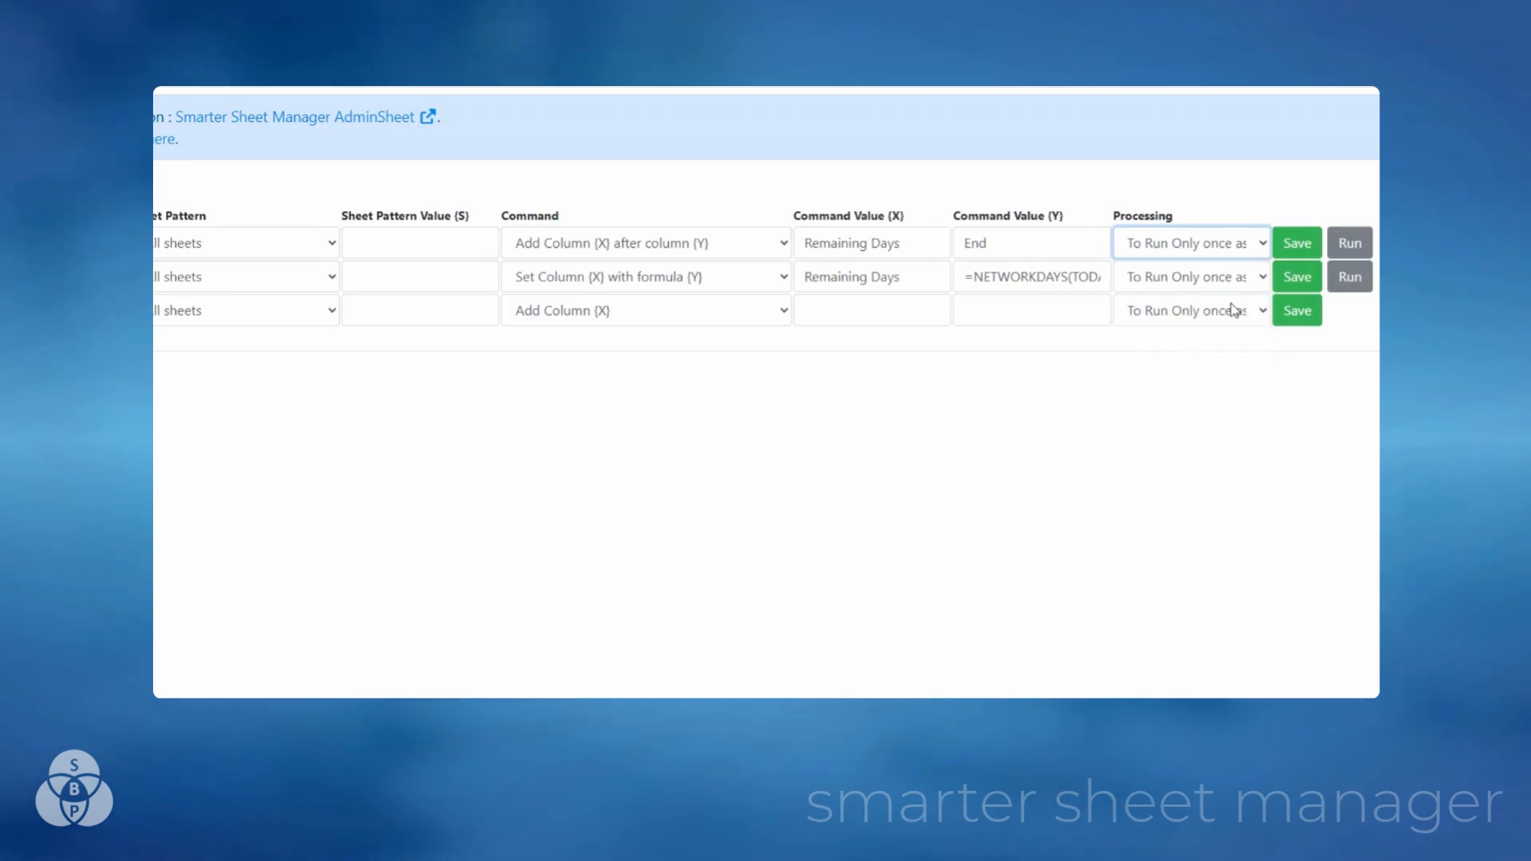
click(1300, 249)
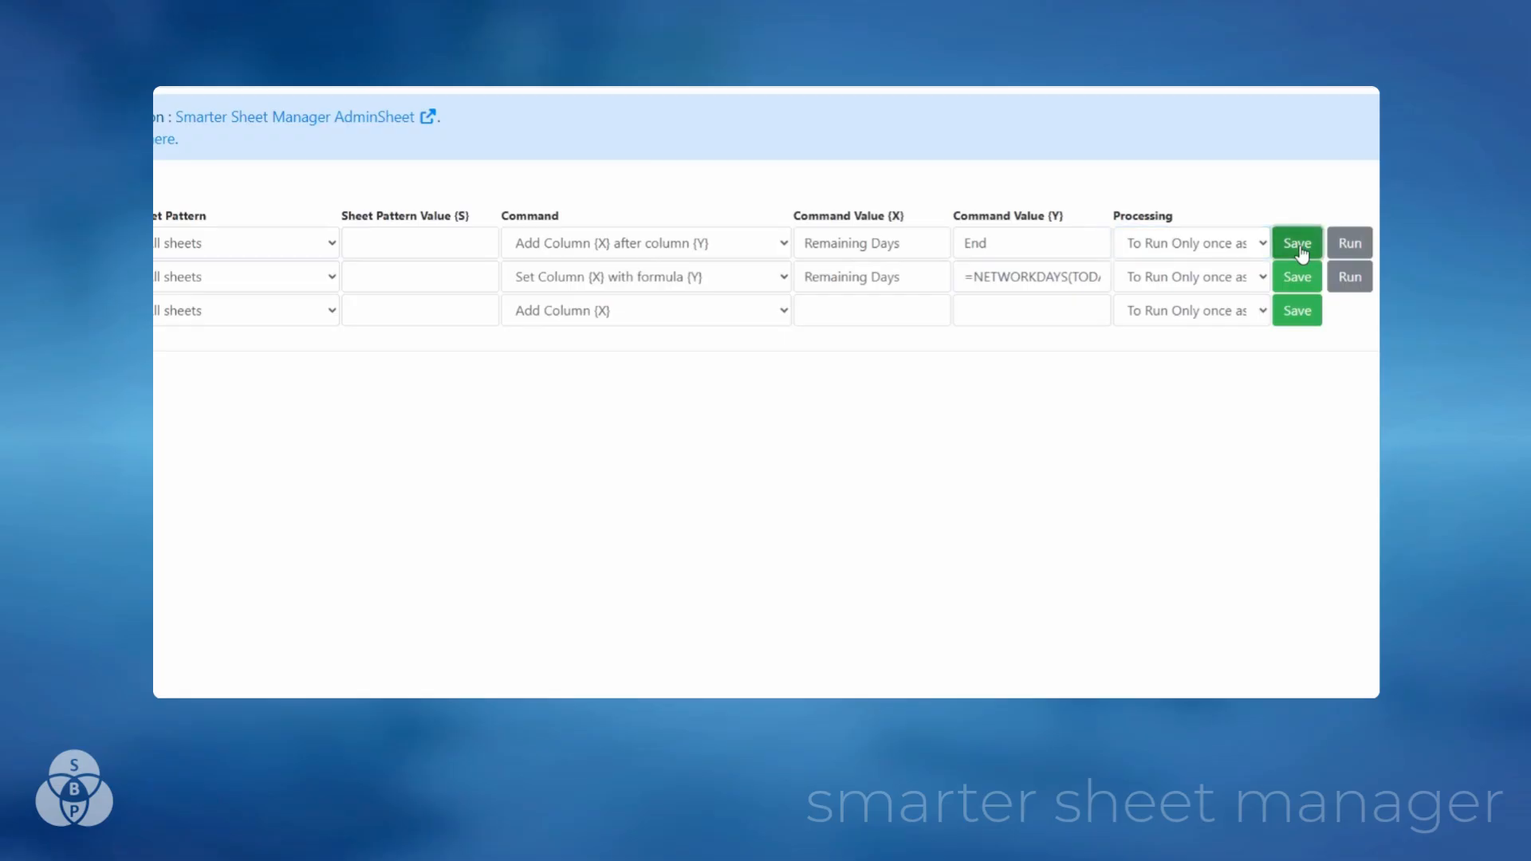
- Run the add-column command, then switch to Smartsheet and refresh the PROJ002 - Bike Shop sheet to check its Remaining Days column
click(1353, 249)
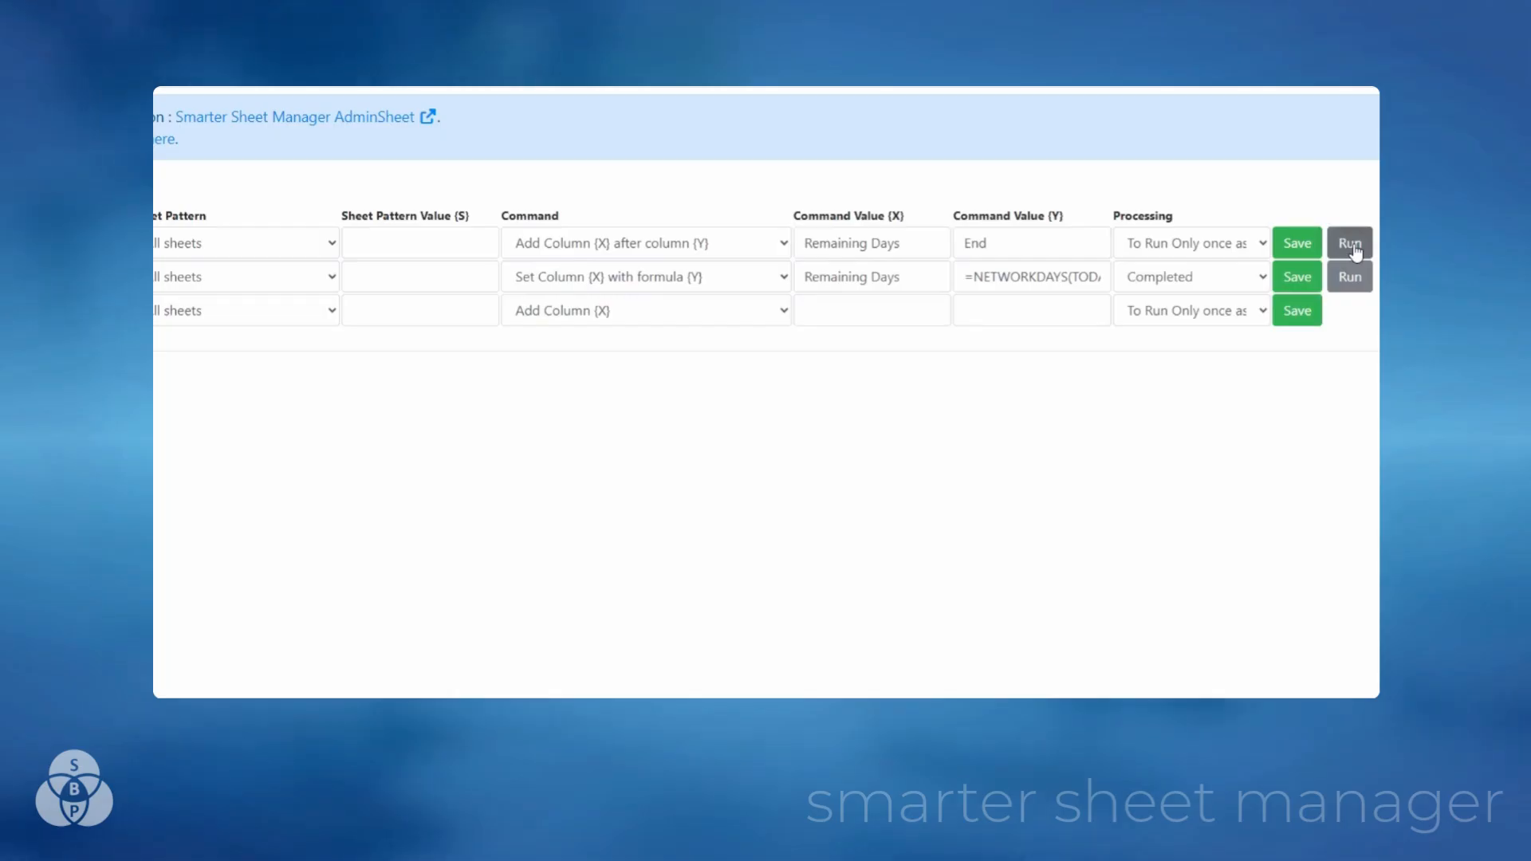
click(1355, 250)
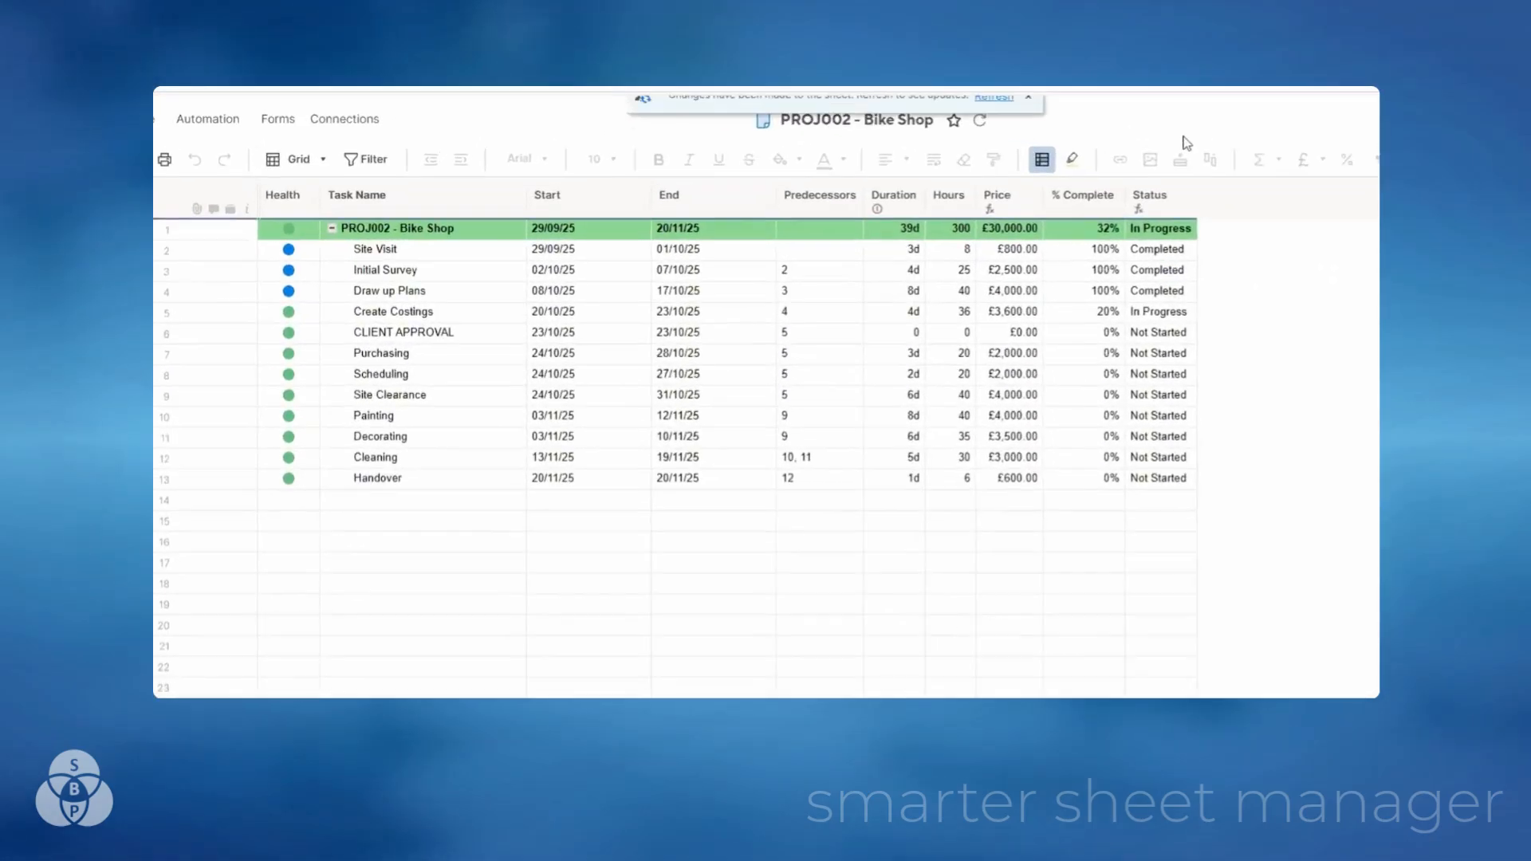
click(1004, 116)
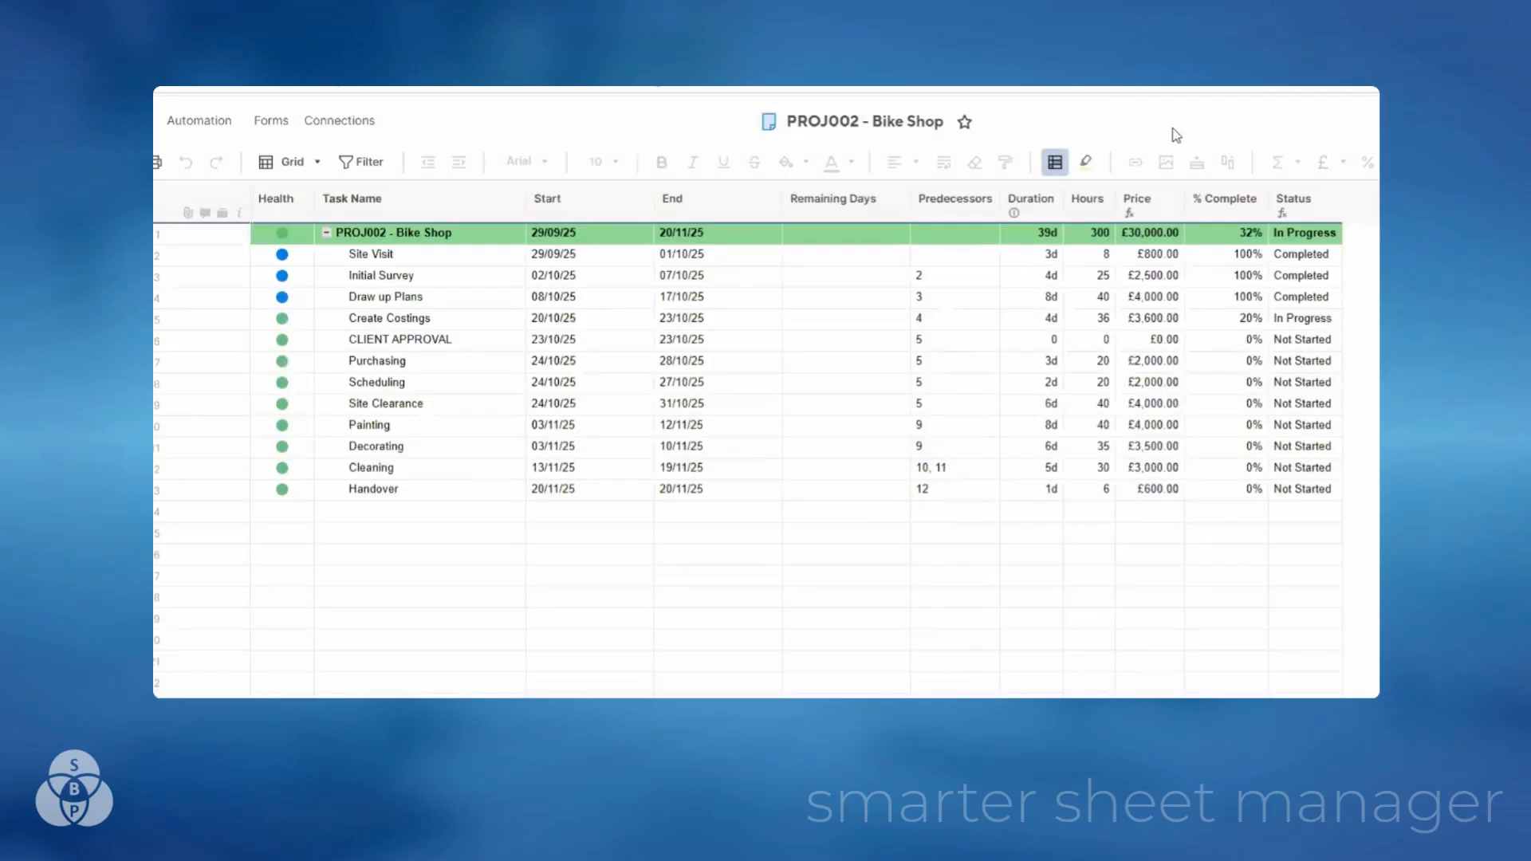
click(821, 210)
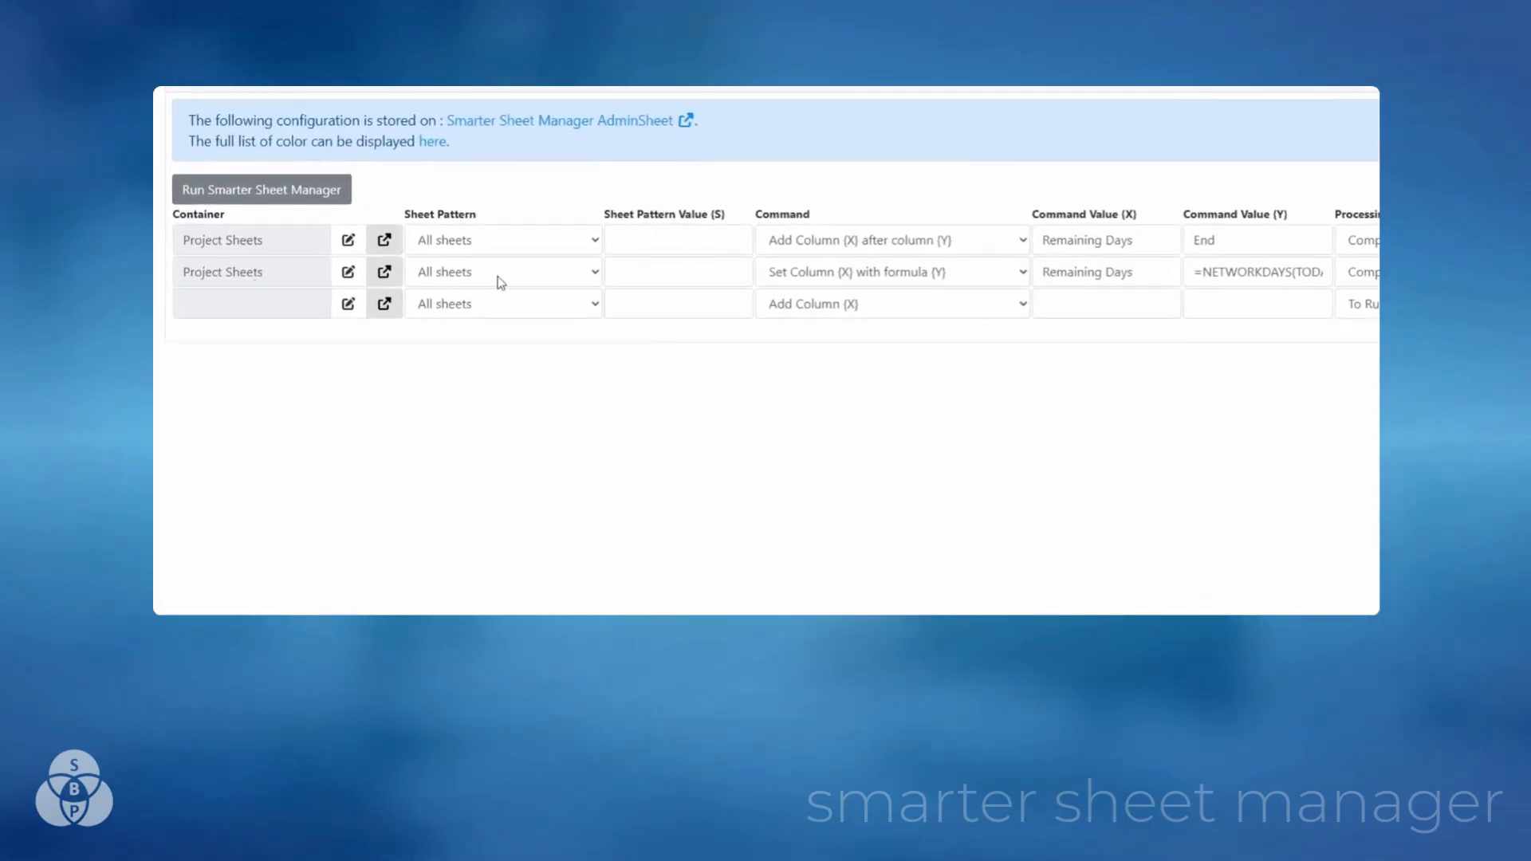
- In Smarter Sheet Manager, review the second row's column formula, set its processing to To Run Only once asap and save it
click(1020, 272)
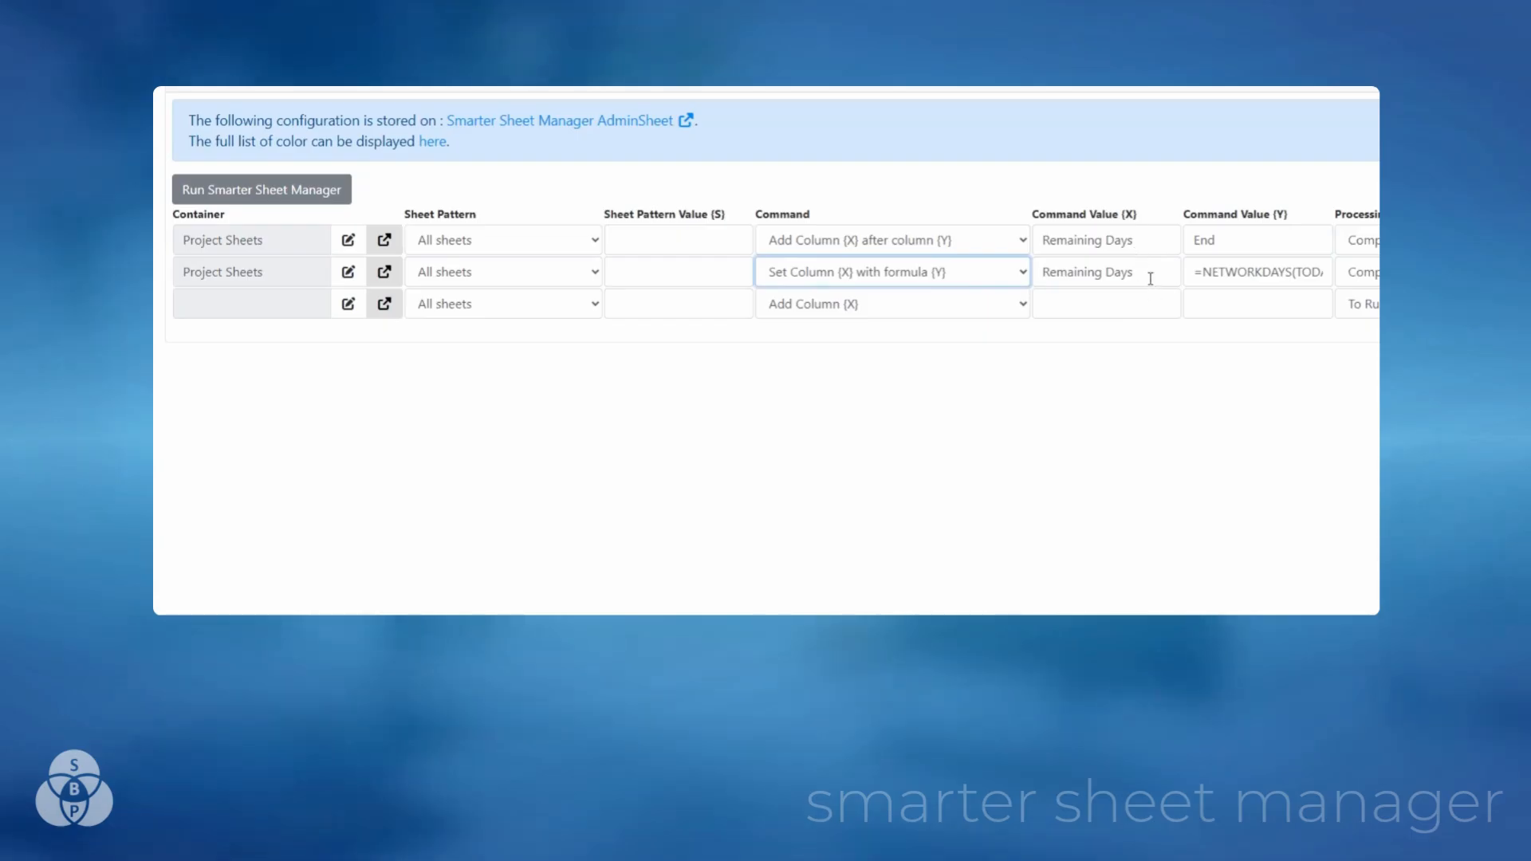
scroll(1151, 278, right, 4)
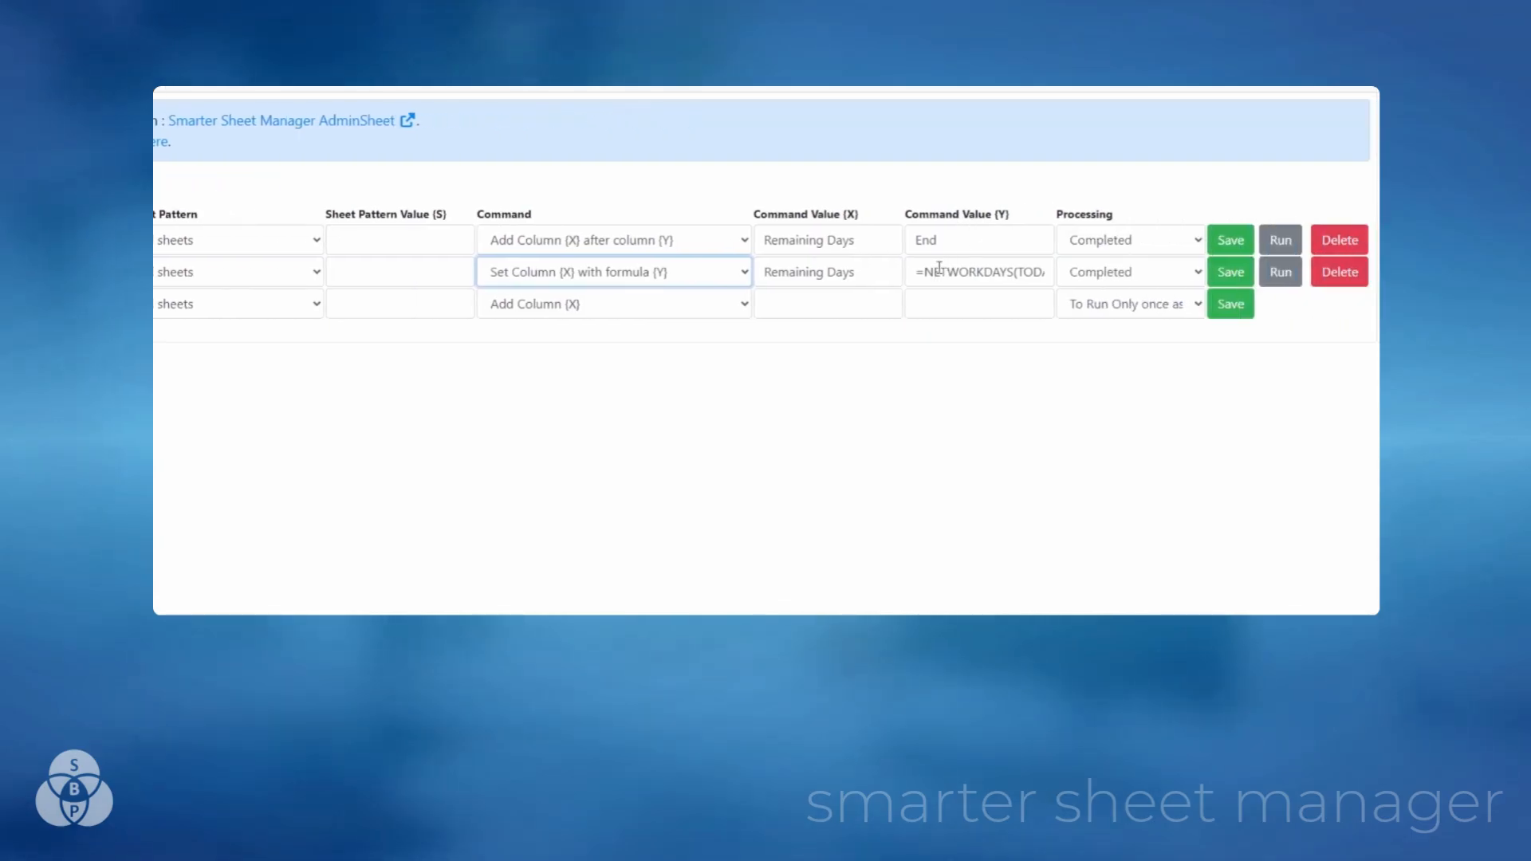
drag(919, 271, 1042, 271)
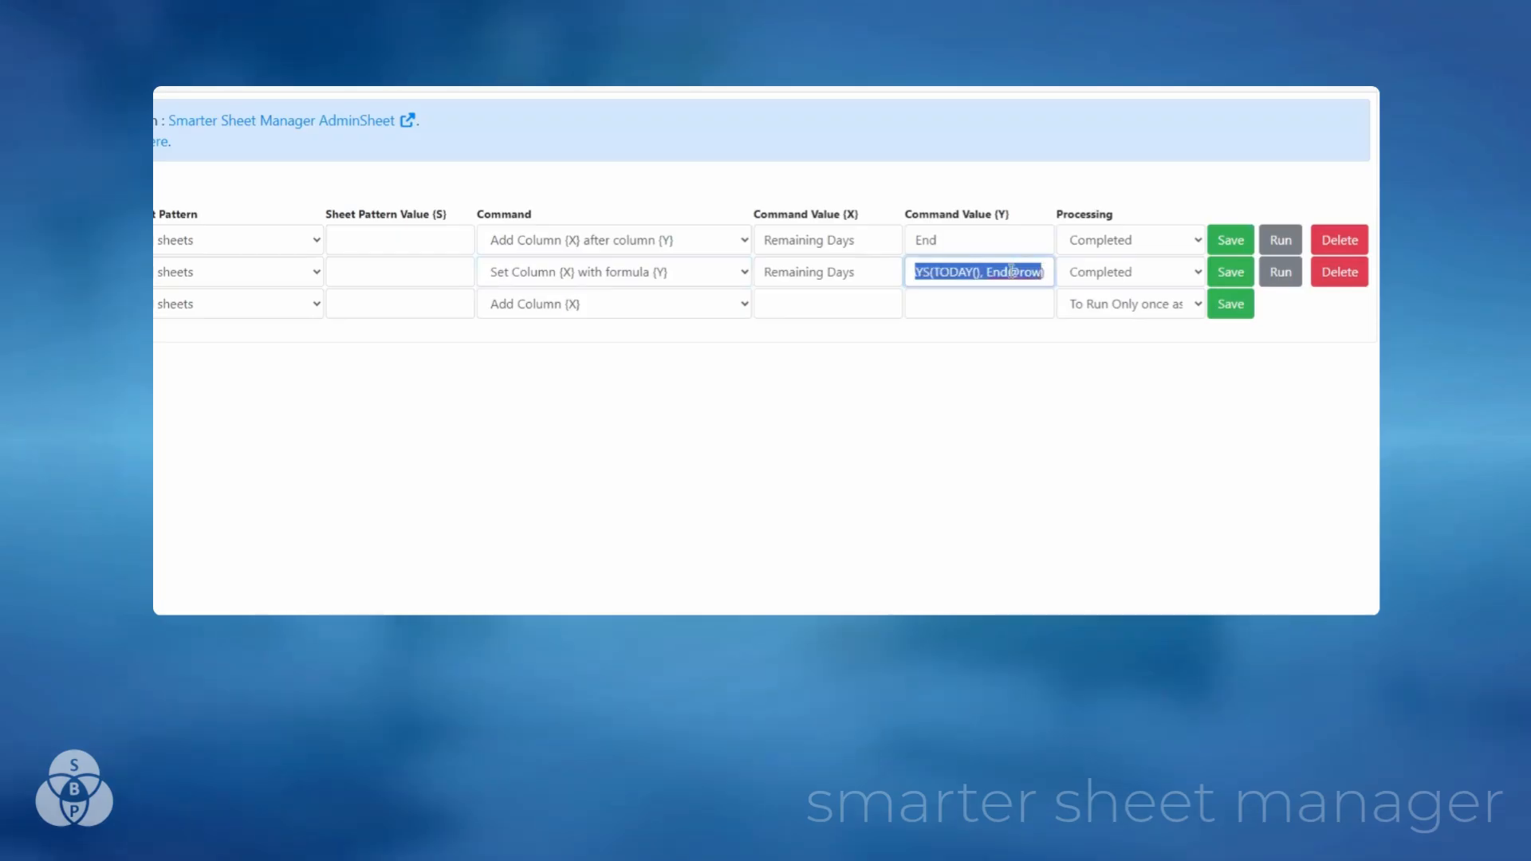
click(1010, 271)
click(1150, 286)
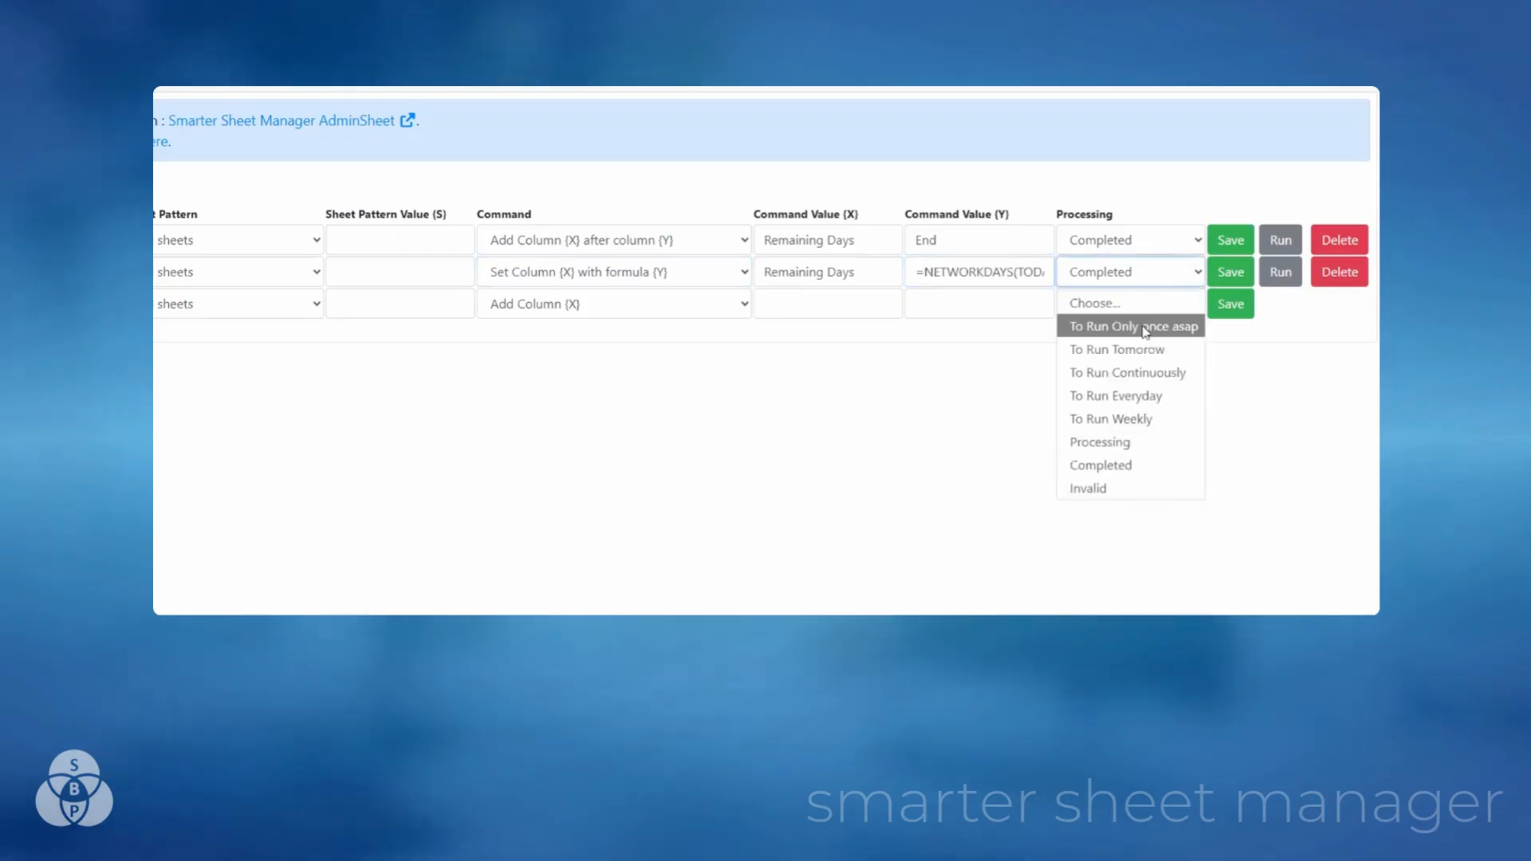
click(1146, 327)
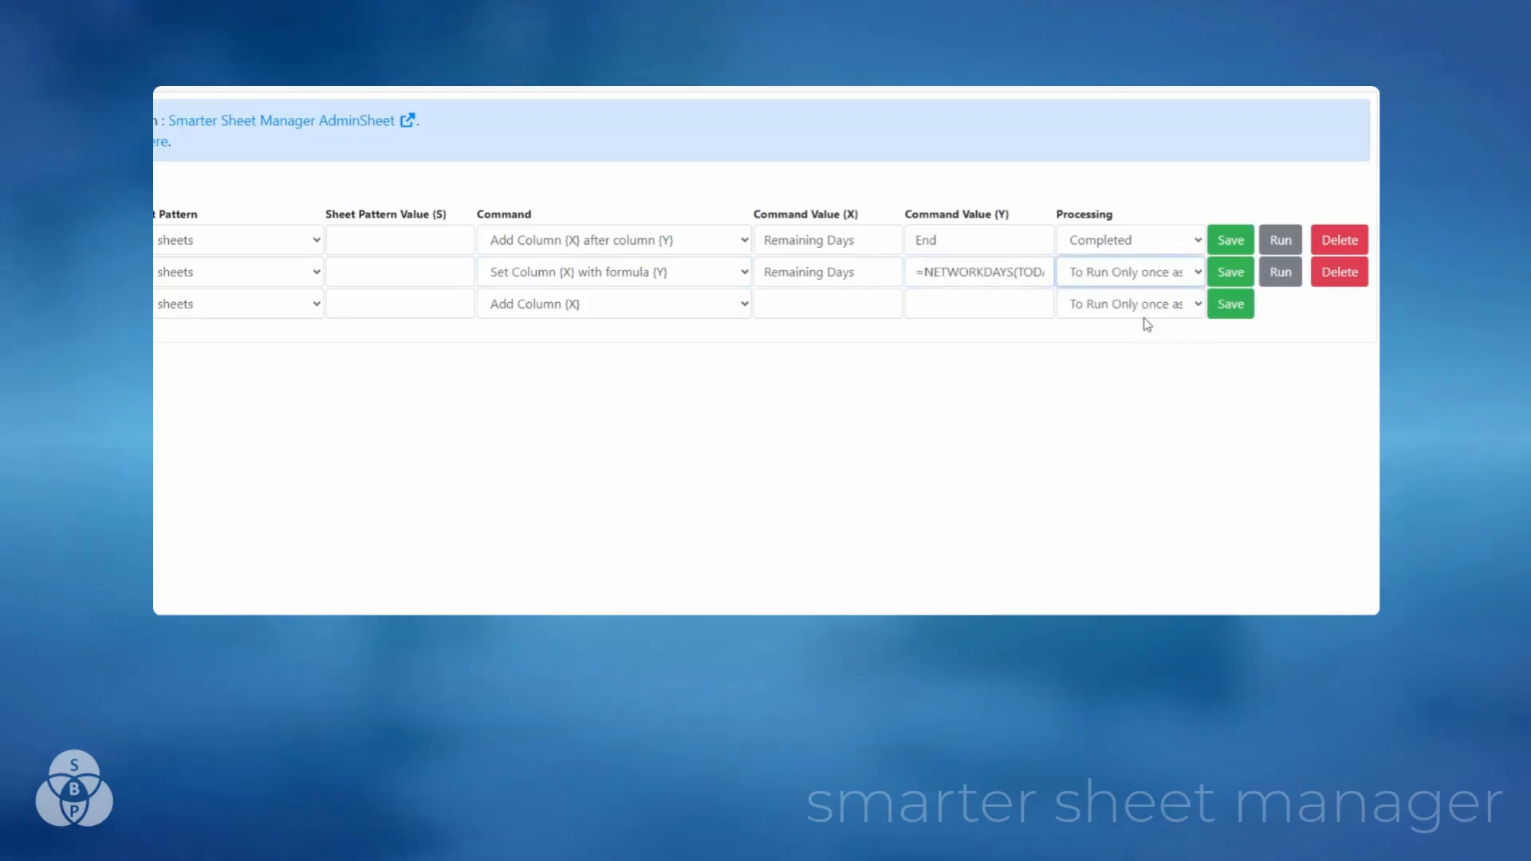
click(1234, 279)
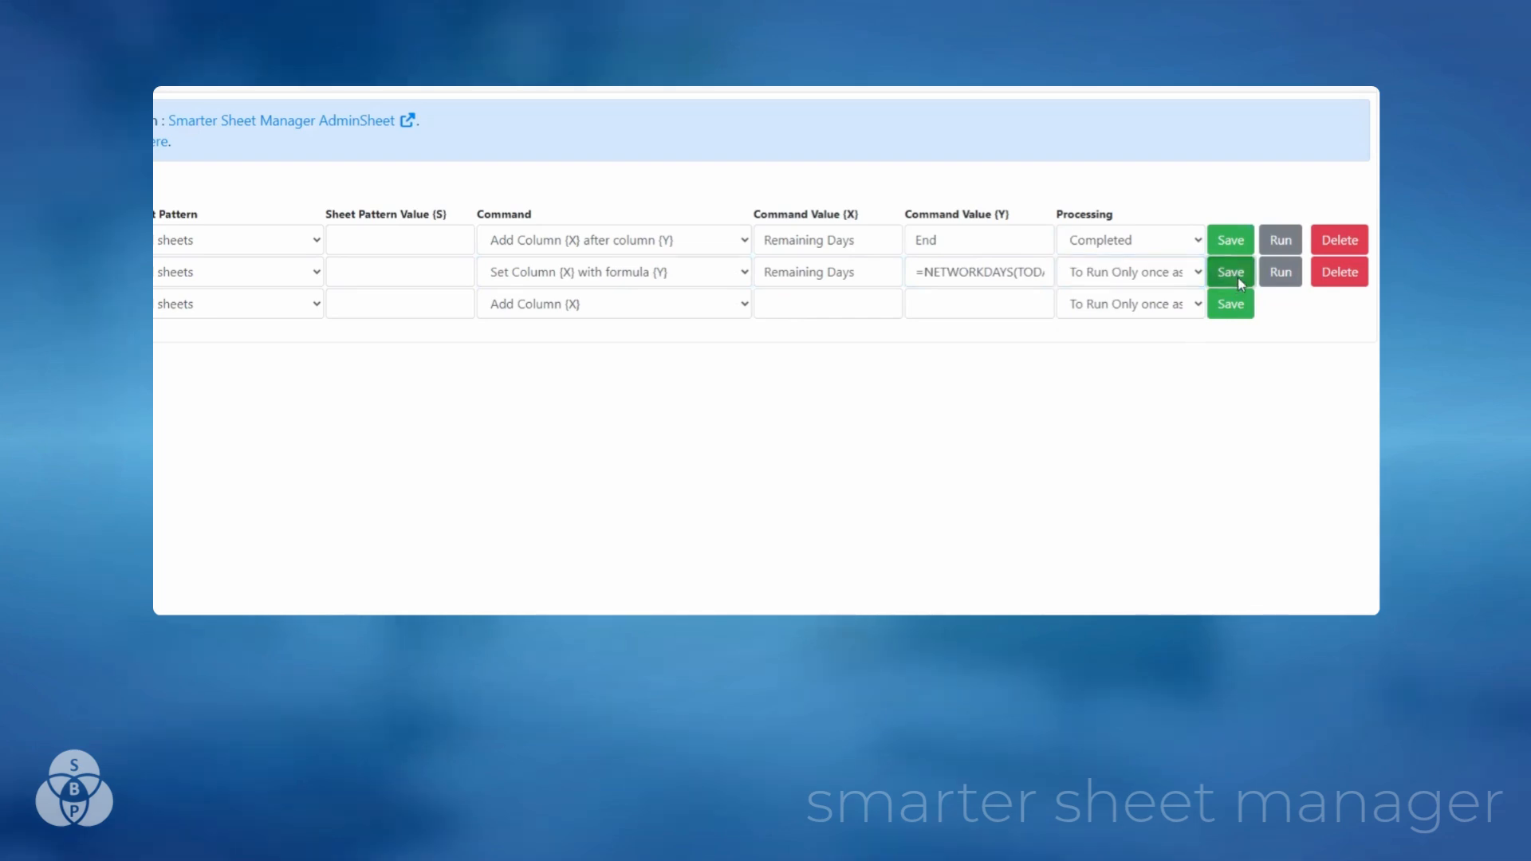
- Run the column formula command and refresh the PROJ002 - Bike Shop sheet in Smartsheet
click(1281, 277)
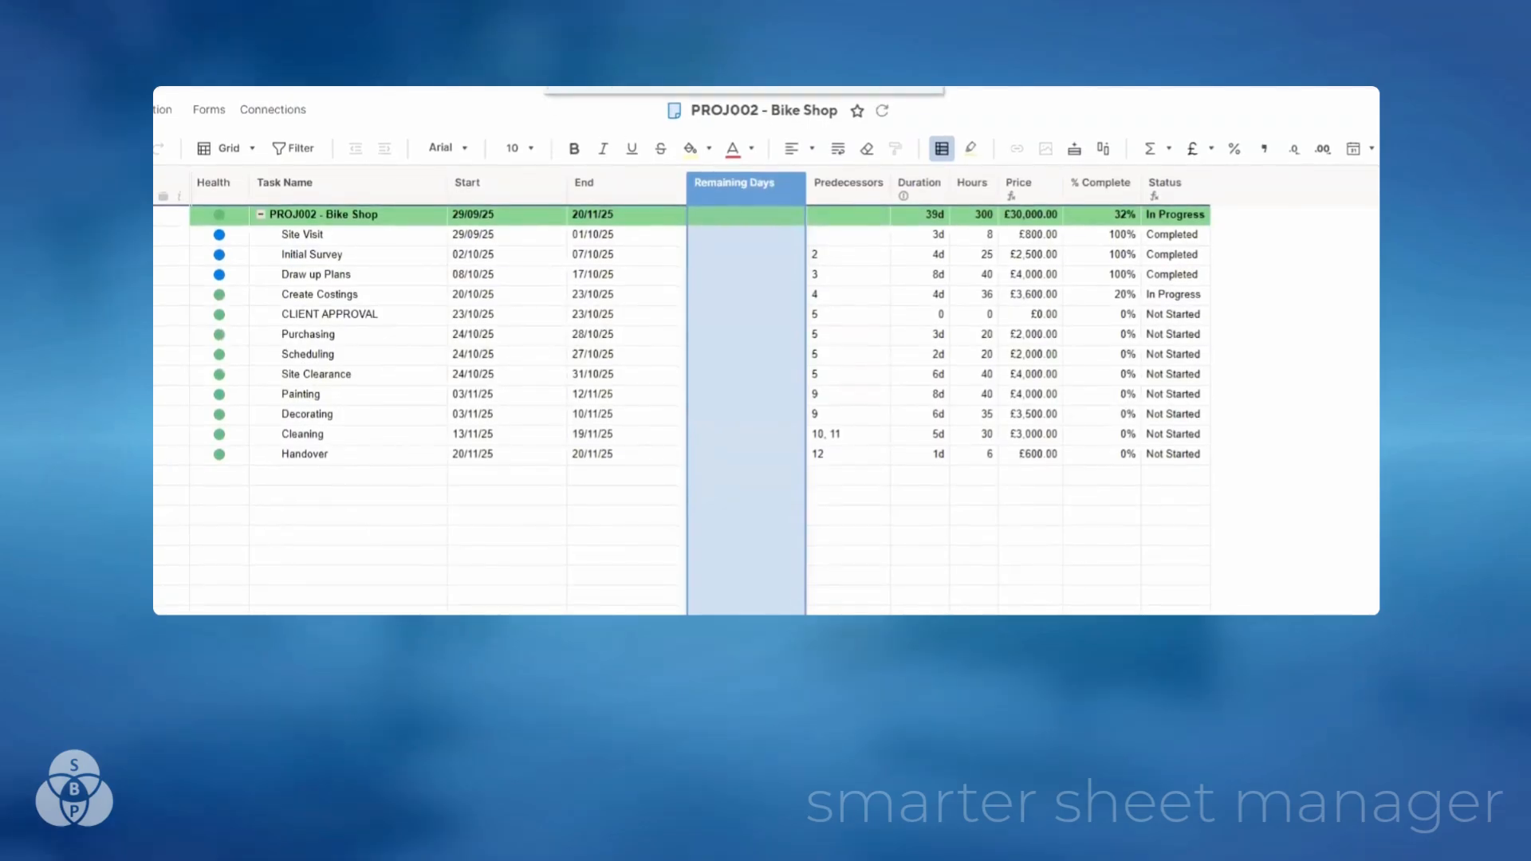
click(908, 101)
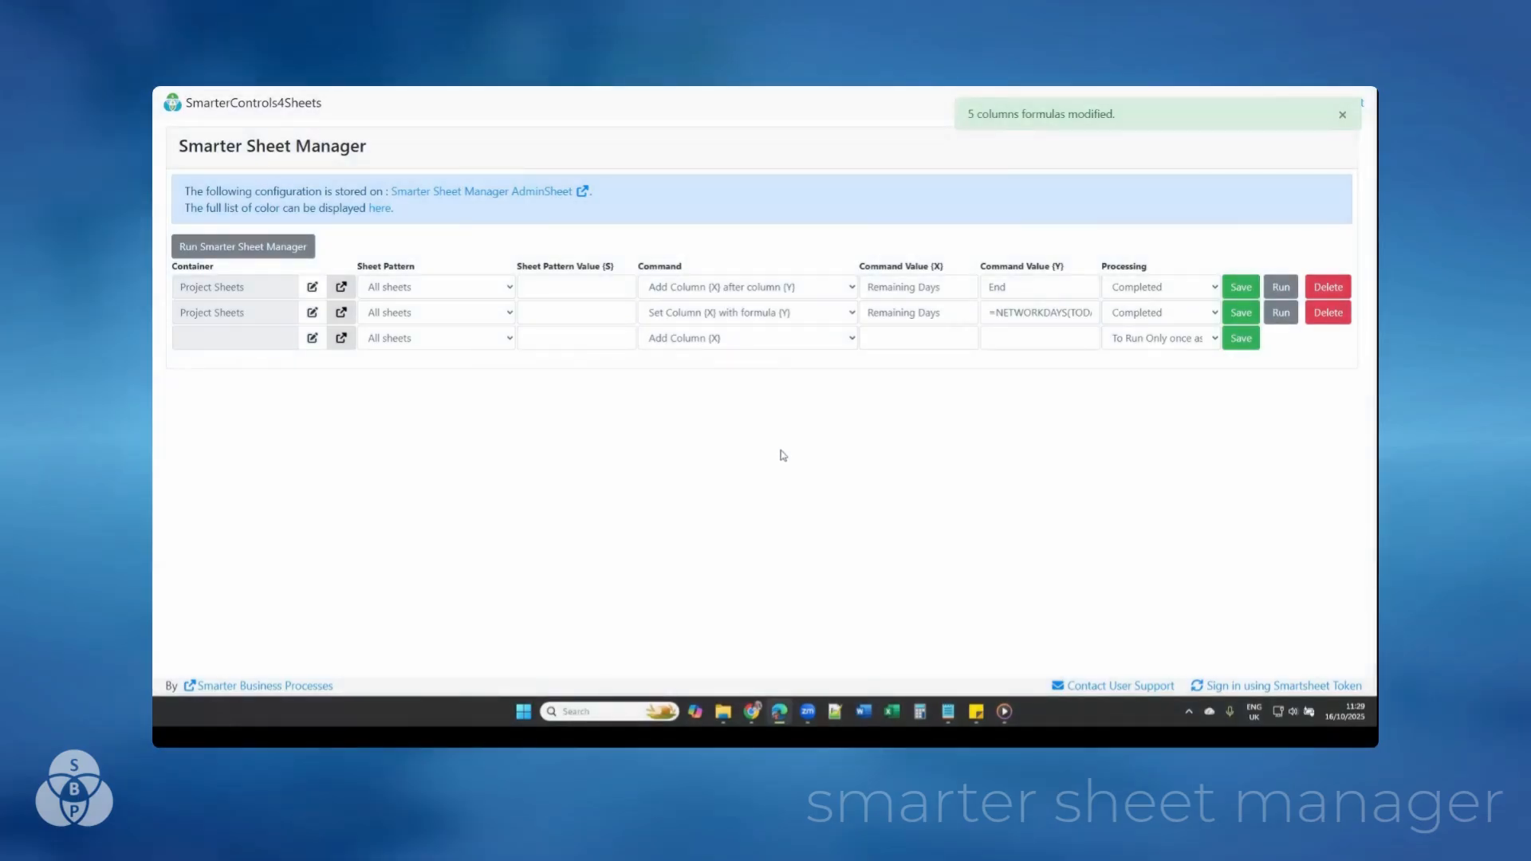
- Back in Smarter Sheet Manager, look through the commands available for the second row without changing its current command
click(841, 313)
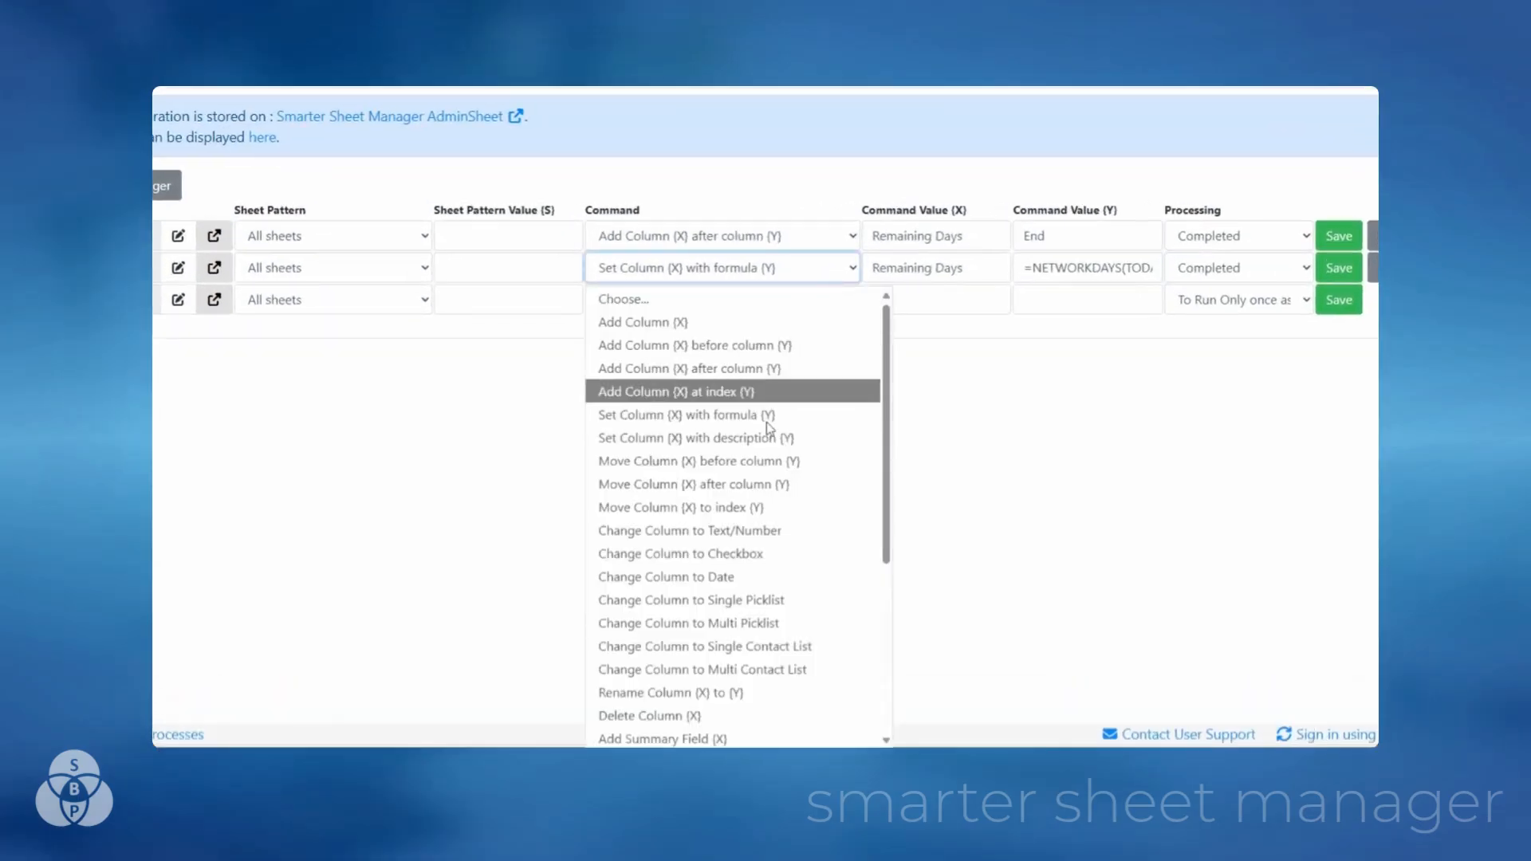
scroll(749, 471, down, 4)
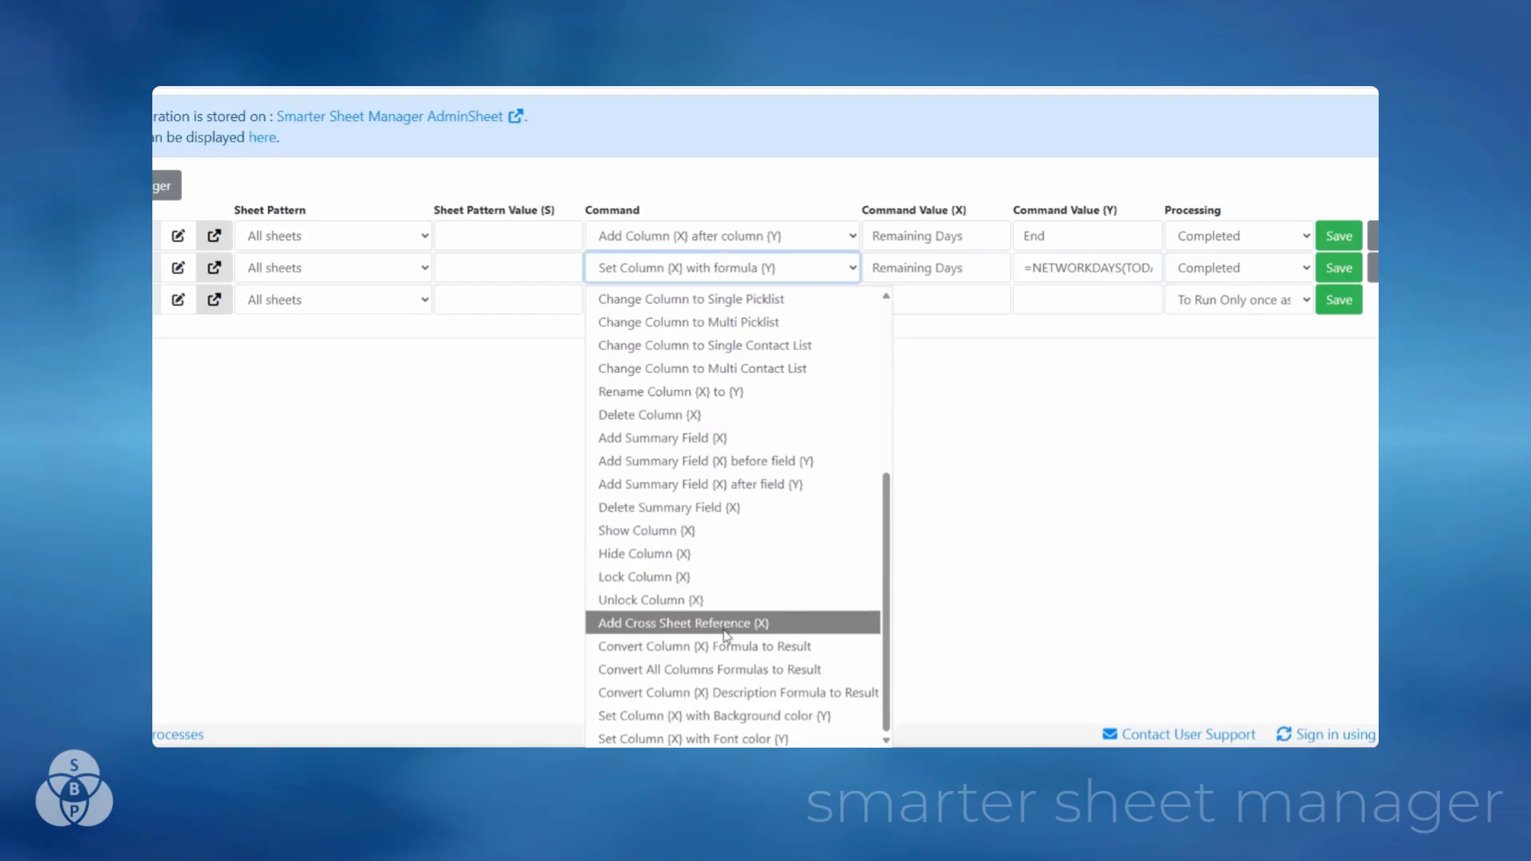
click(1068, 403)
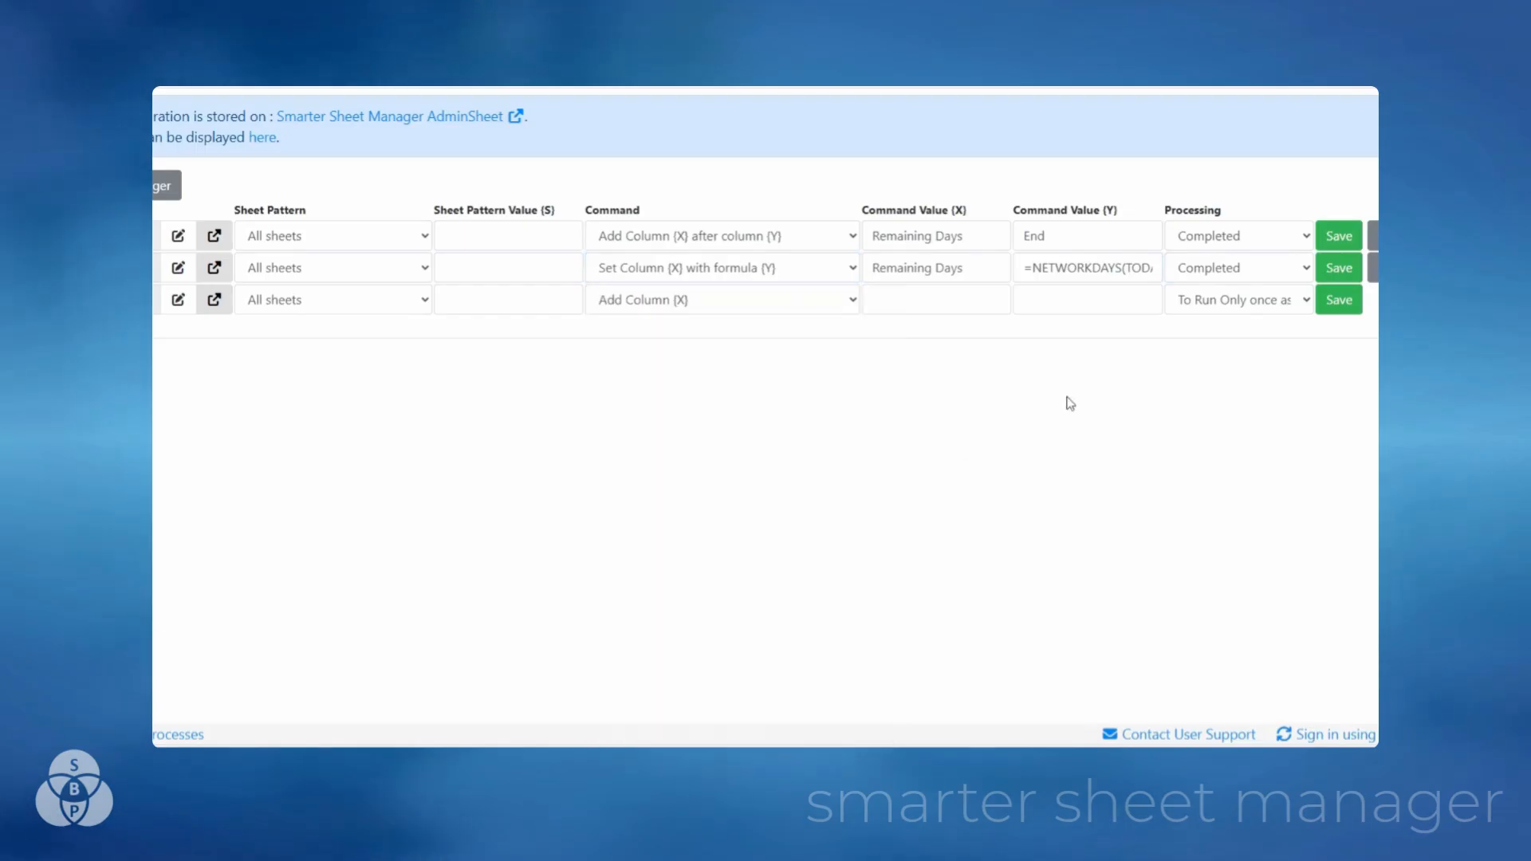